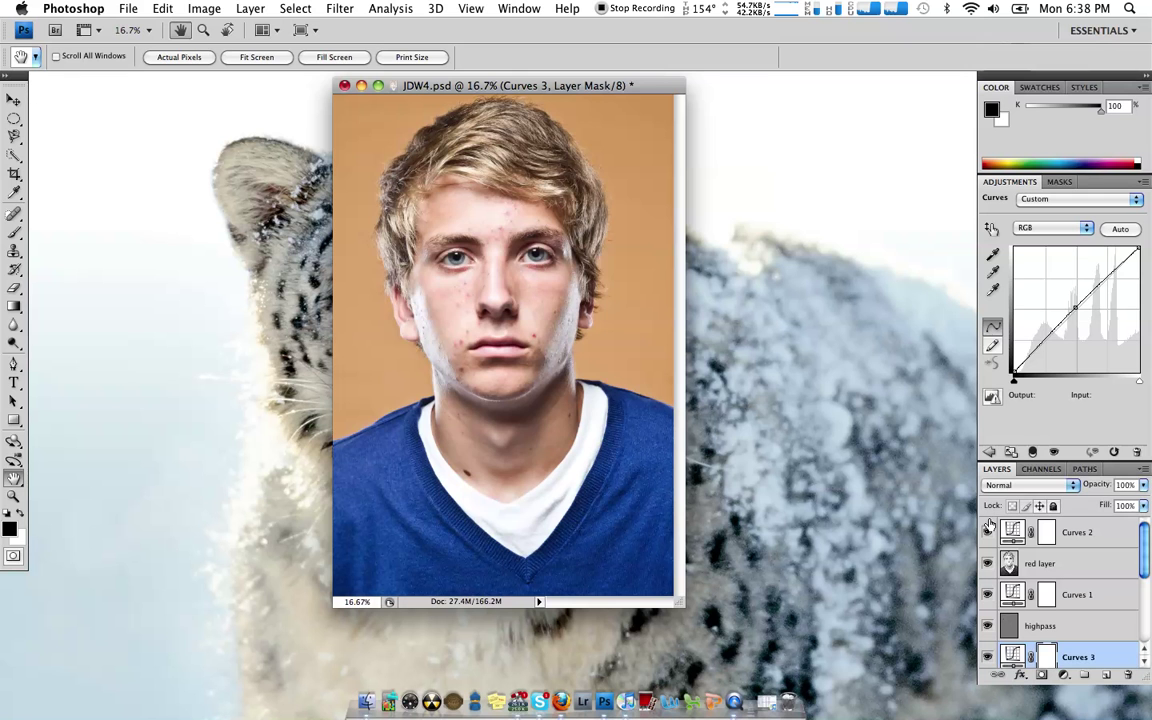
Hide all layers except Background and blemishes, and choose the Spot Healing Brush
drag(988, 532, 987, 684)
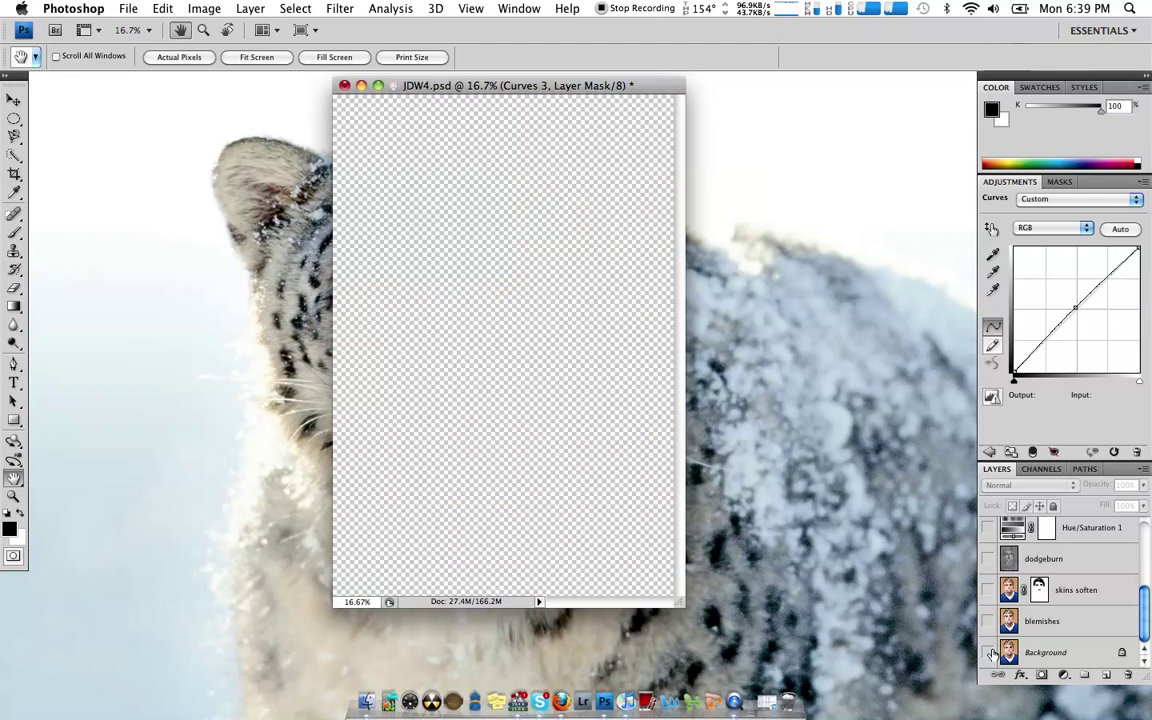
click(987, 652)
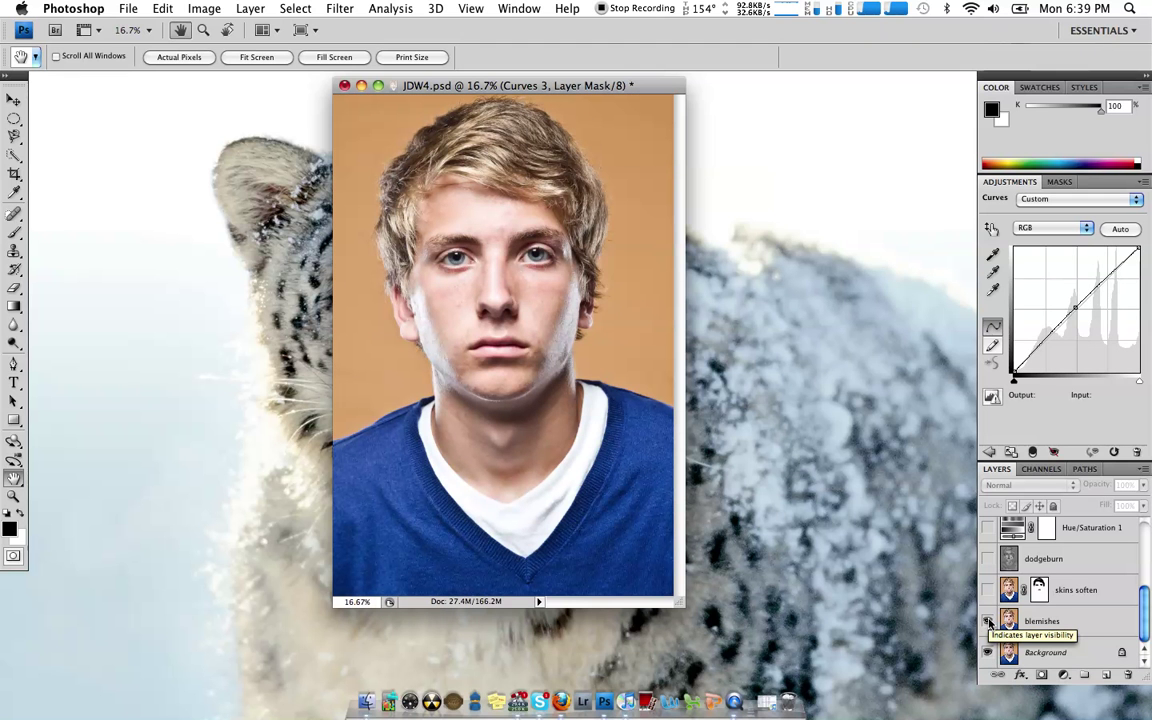
click(14, 215)
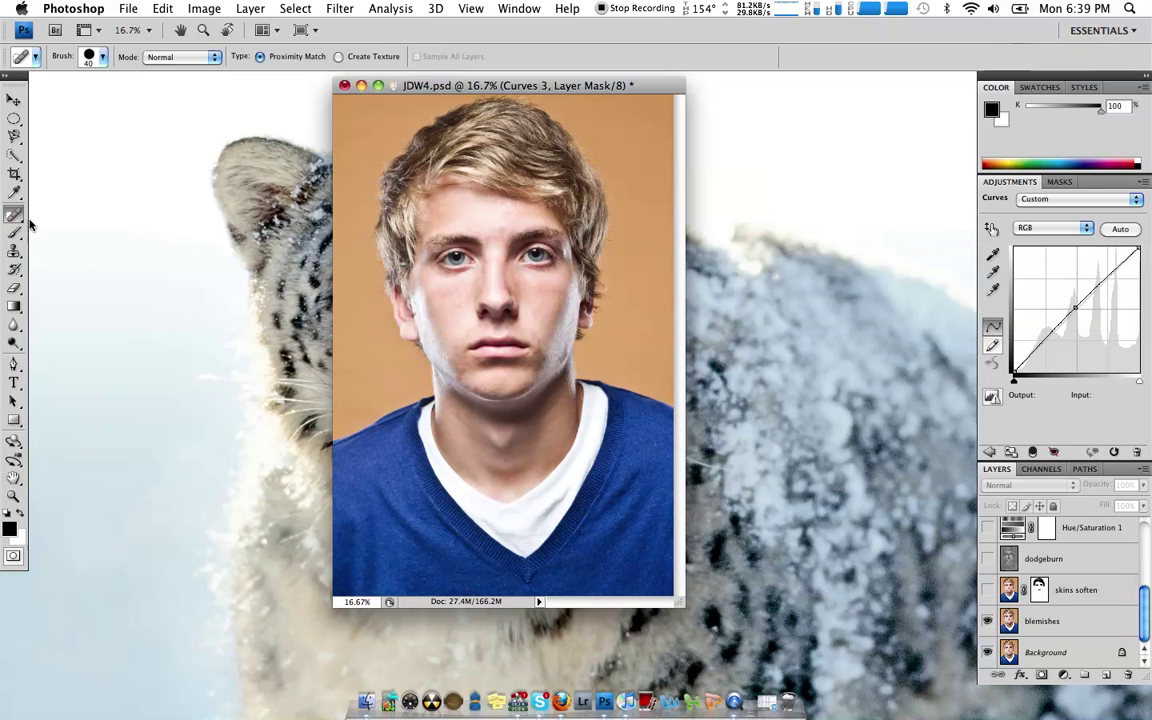
mouse_move(14, 215)
mouse_down()
mouse_move(52, 229)
mouse_move(150, 228)
mouse_up()
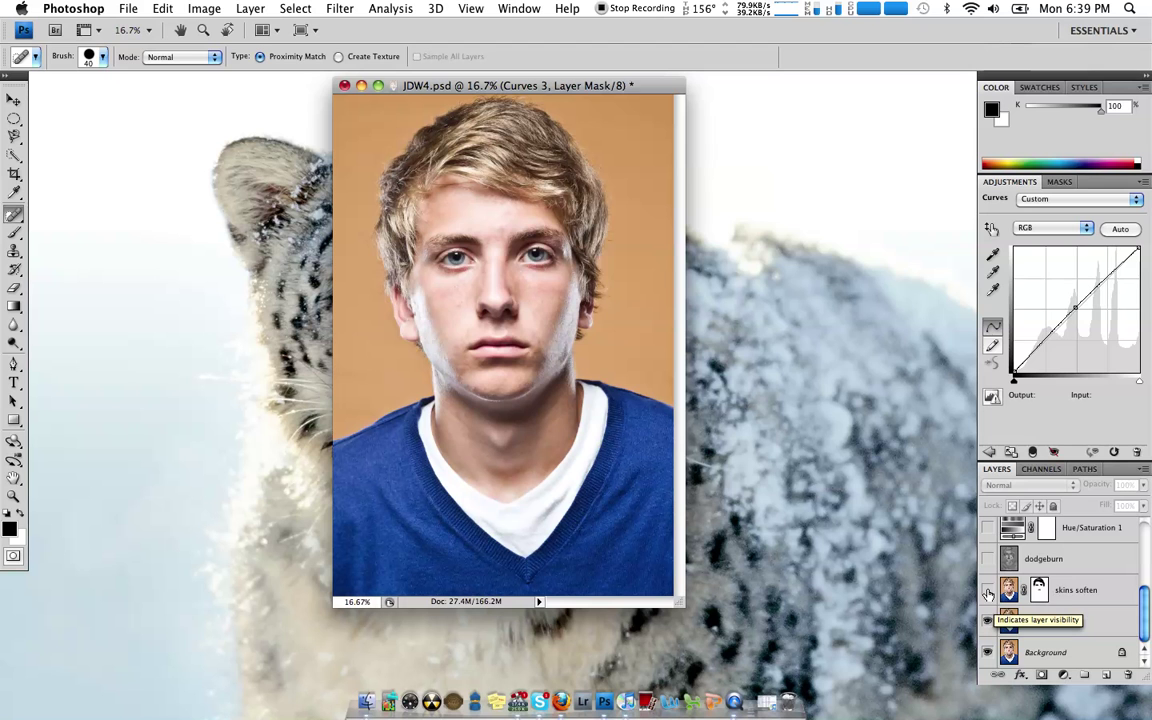
Select and show the skins soften layer, comparing the skin around the eyes and nose with and without it
click(1070, 590)
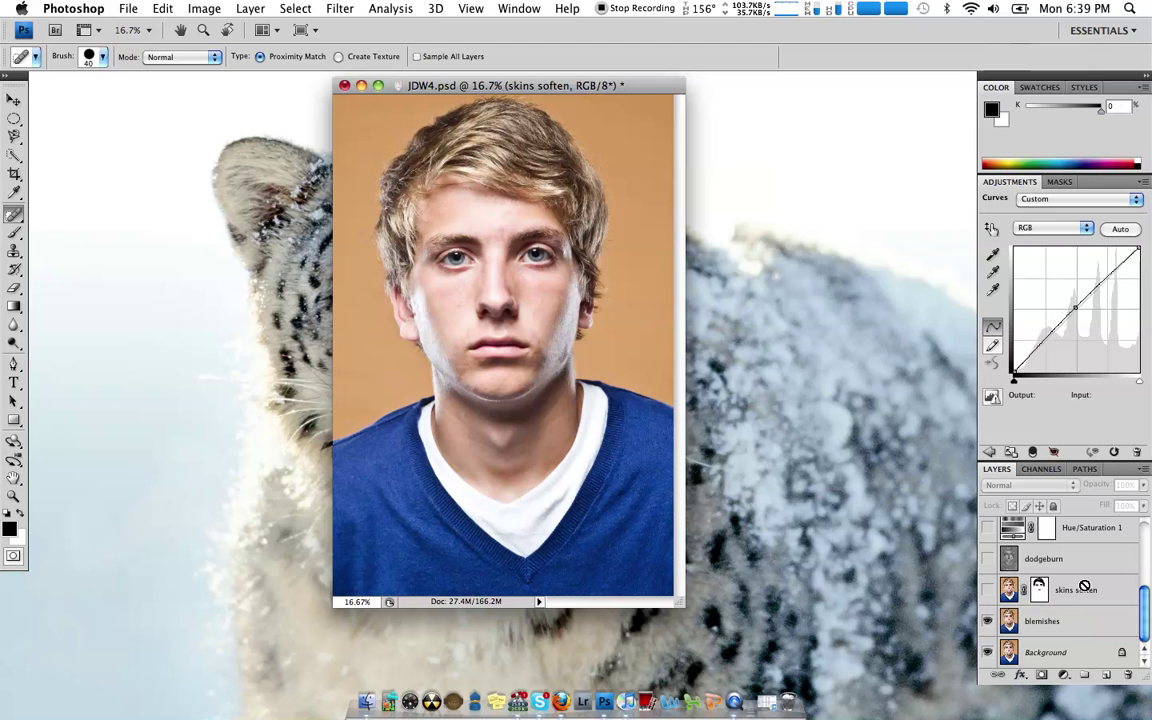
click(13, 496)
drag(473, 228, 596, 328)
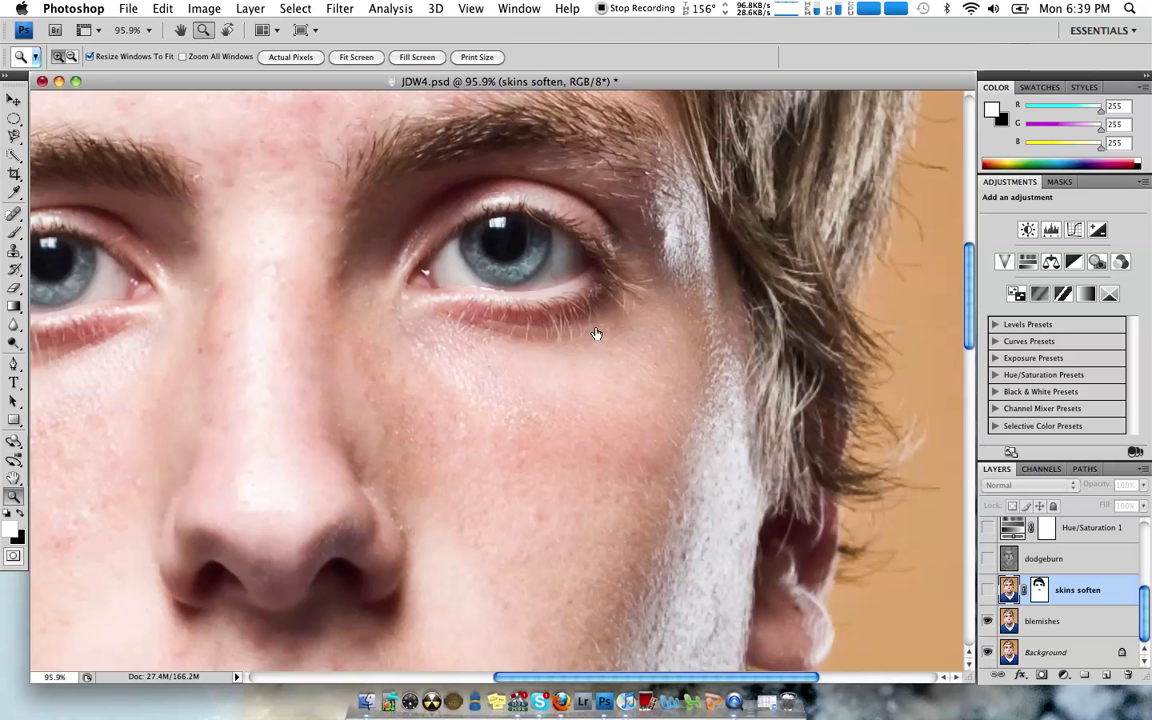
click(988, 590)
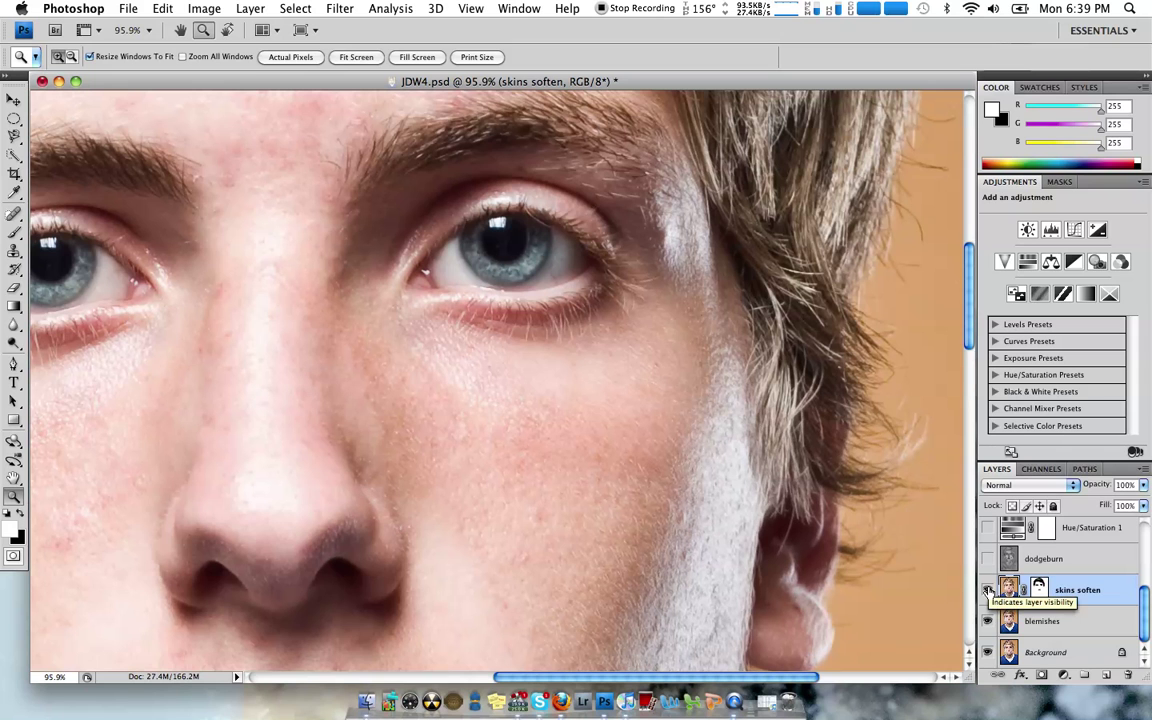
click(988, 590)
click(988, 590)
click(1042, 590)
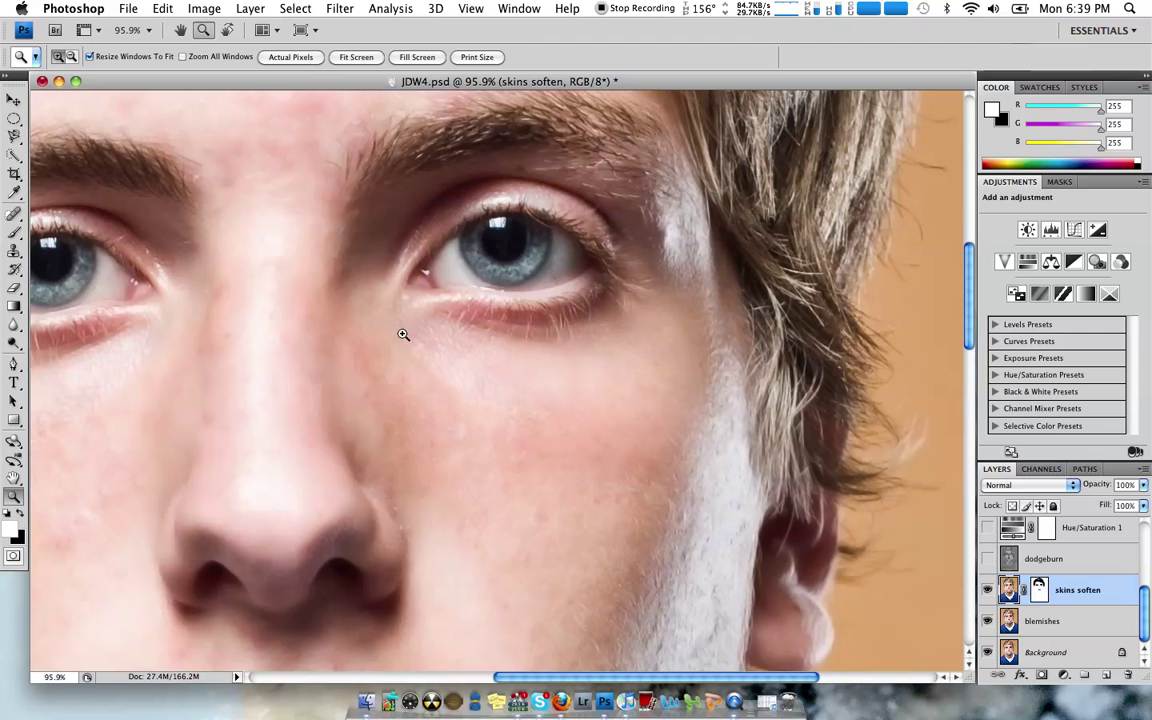
scroll(403, 334, left, 6)
scroll(403, 334, up, 1)
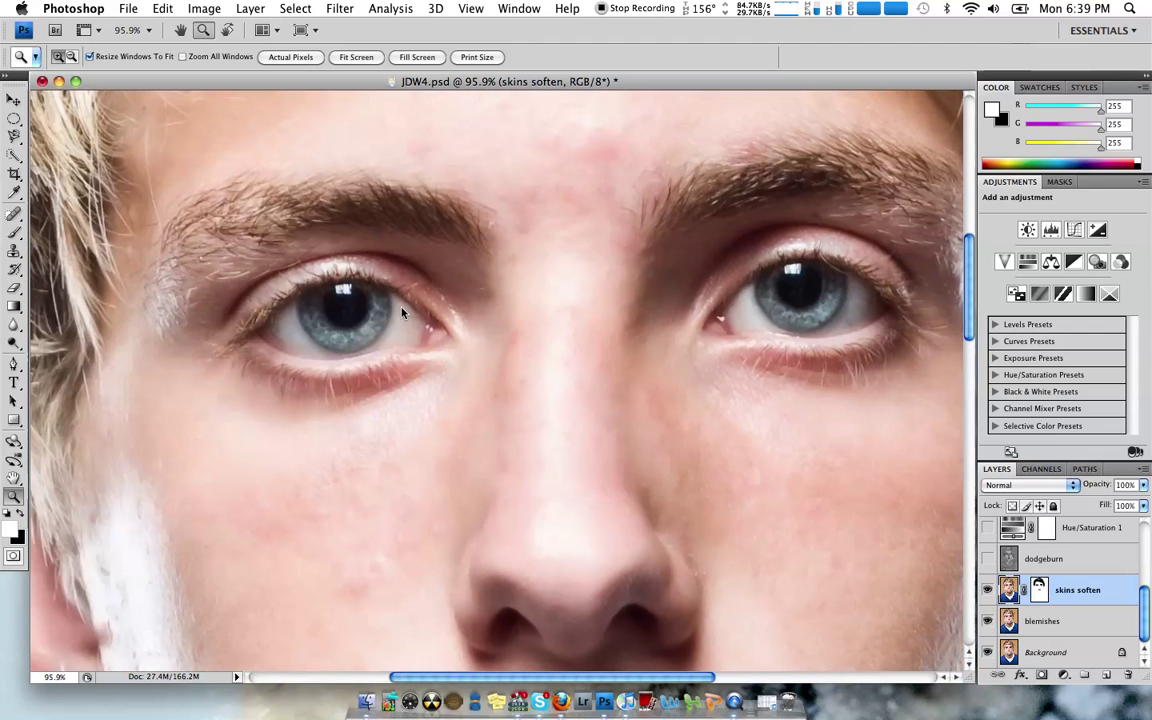
Try the Reduce Noise filter on the skins soften layer with Reduce Color Noise at 72%
click(337, 10)
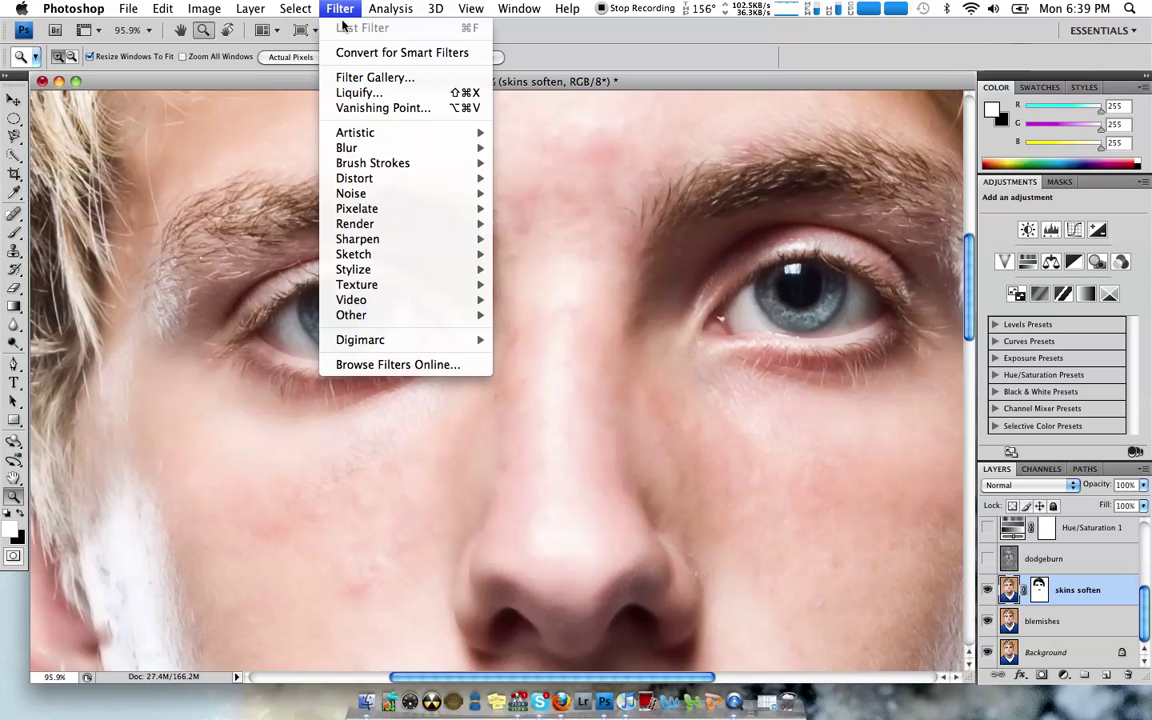
mouse_move(398, 195)
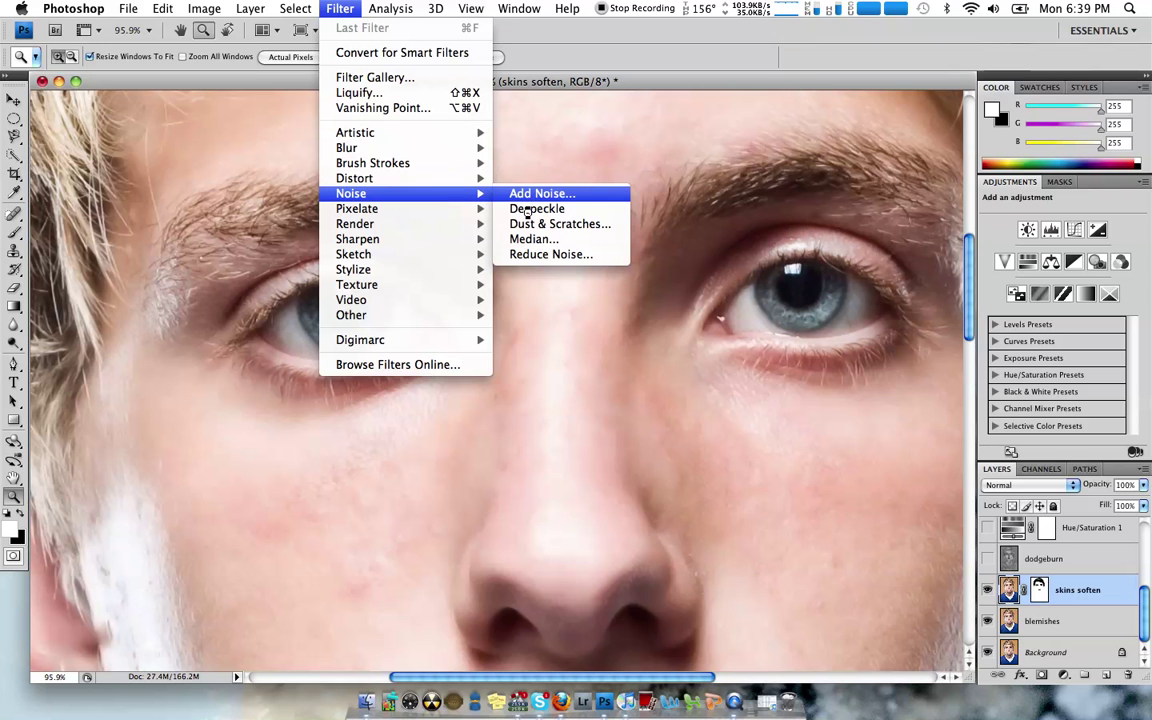
click(535, 255)
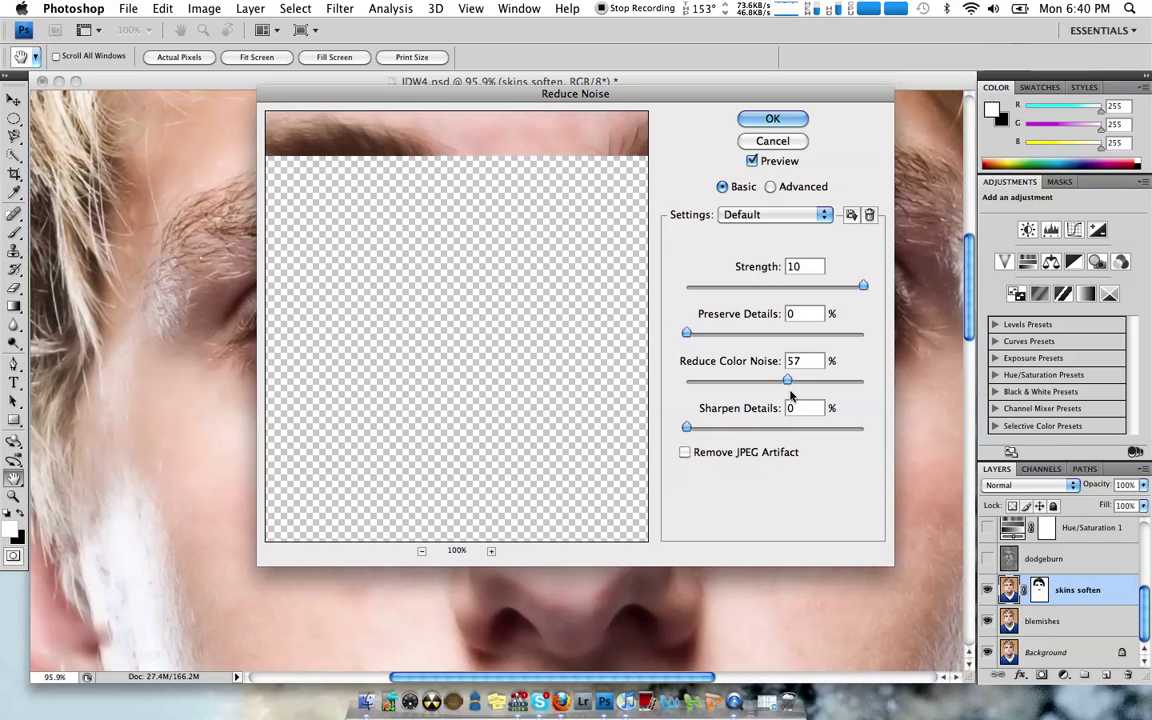
drag(789, 381, 801, 381)
click(815, 381)
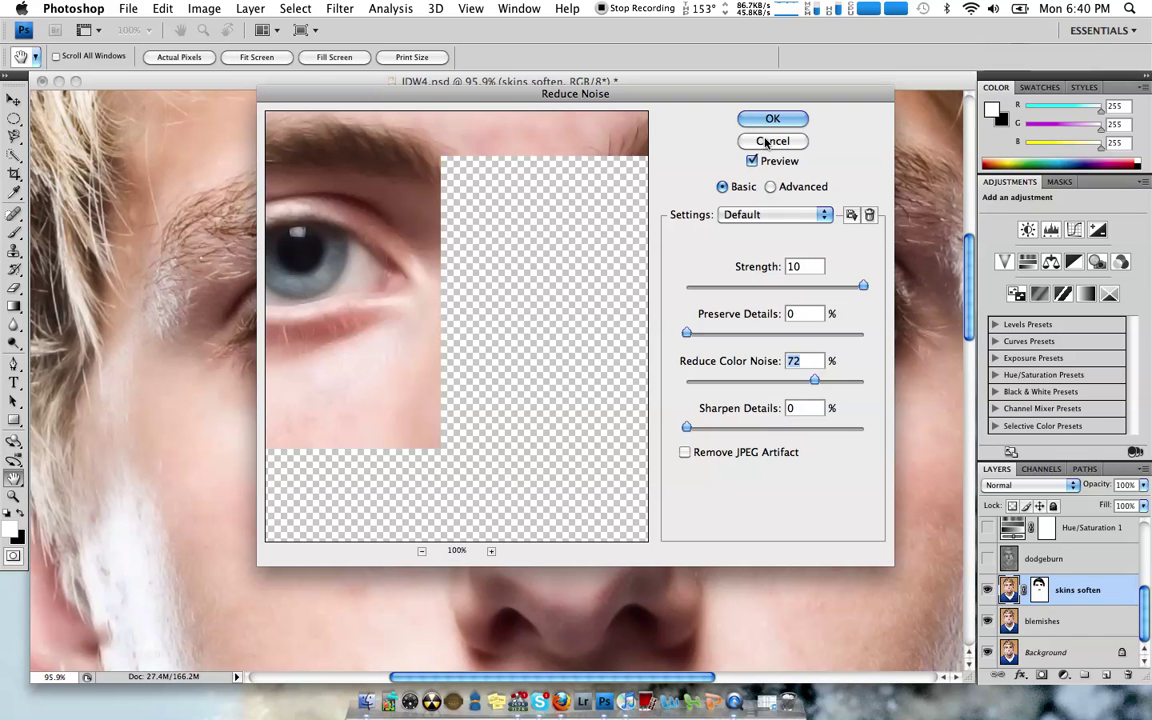
click(766, 142)
key(z)
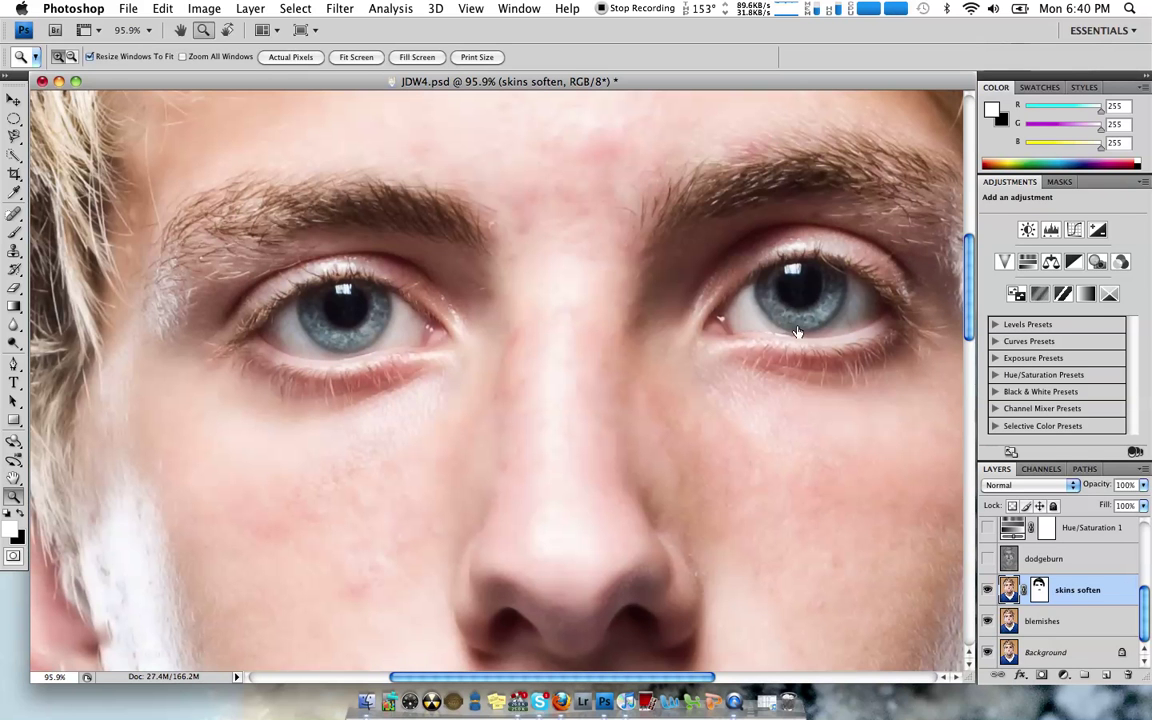
Compare the face with and without the skins soften layer, and with and without the dodgeburn layer
click(987, 592)
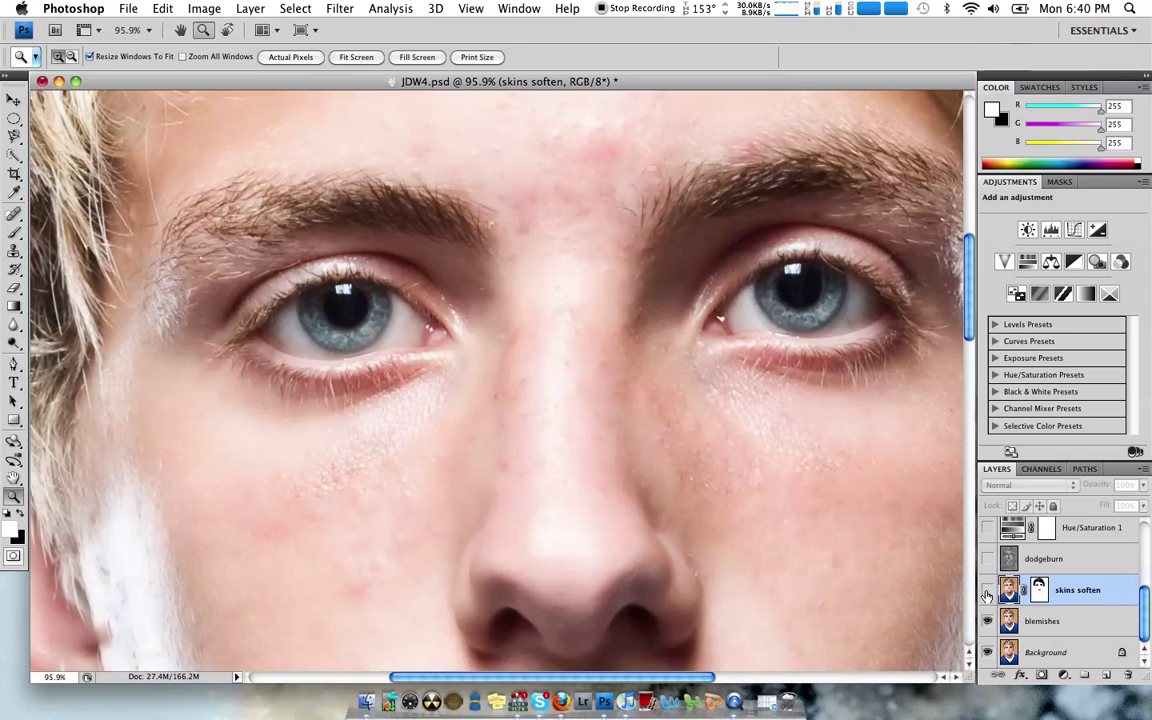
click(987, 593)
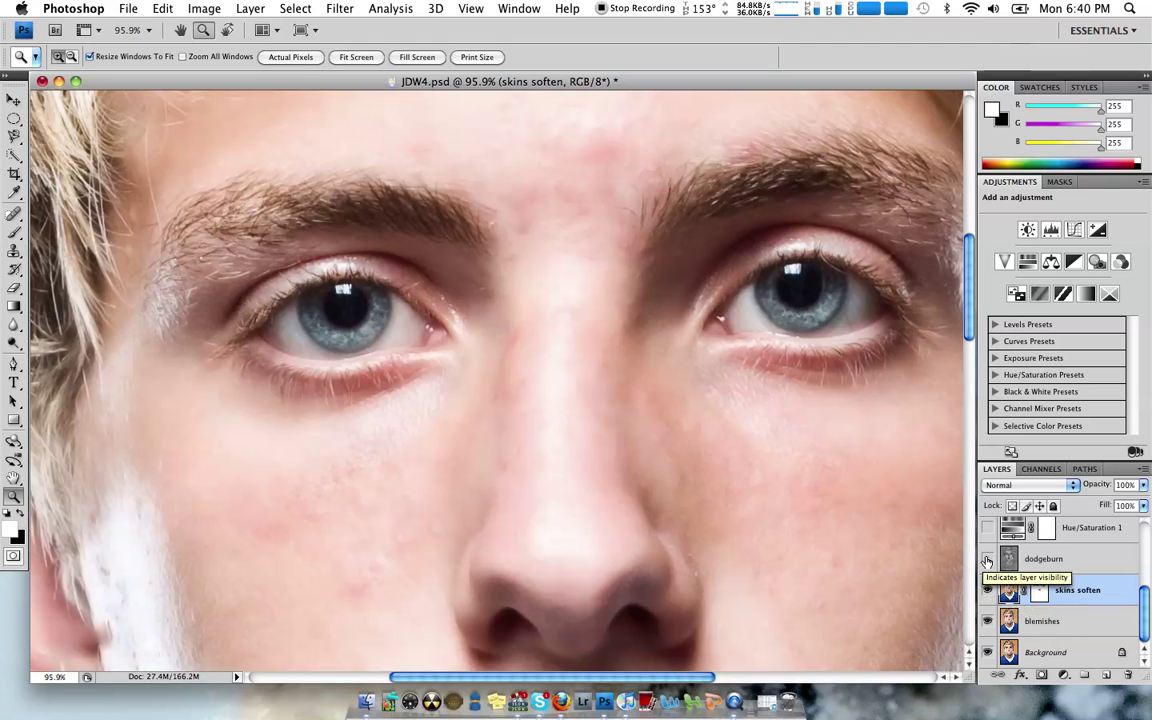
click(987, 559)
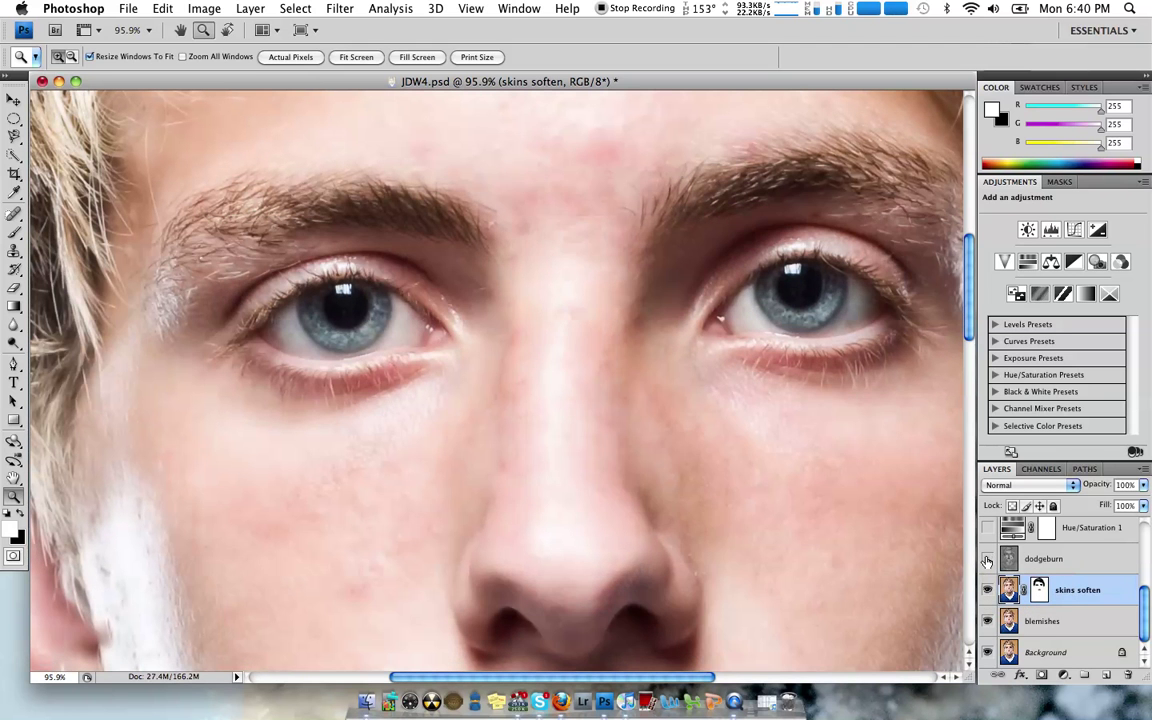
click(987, 561)
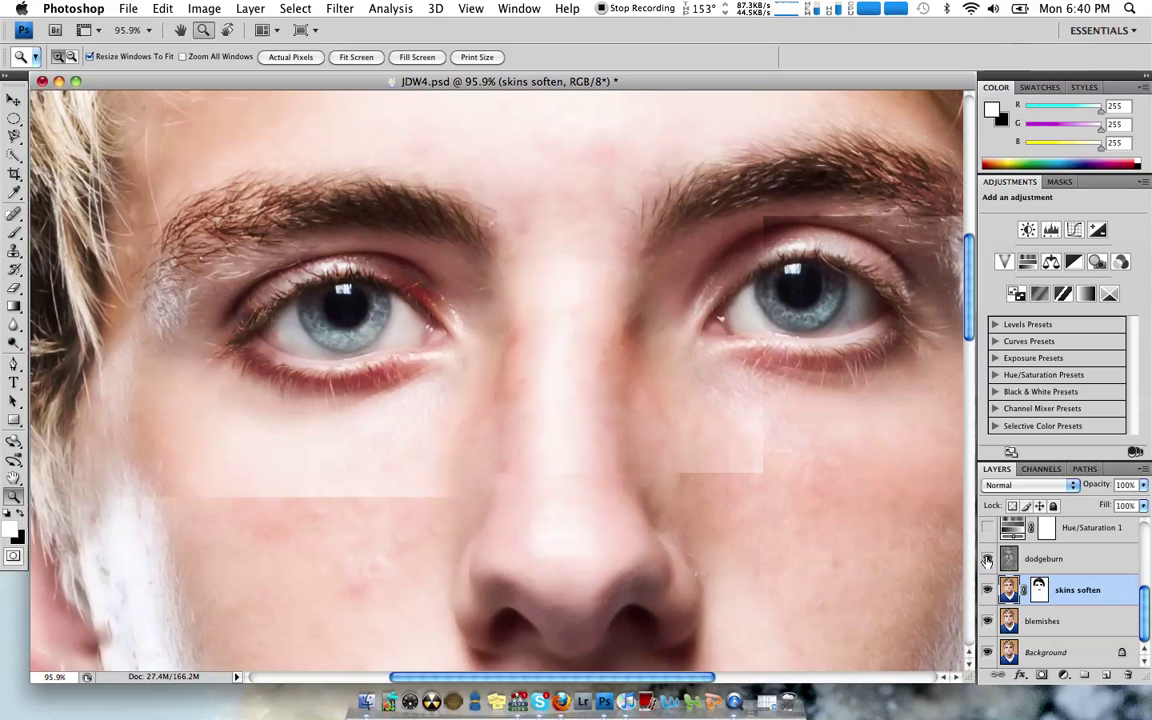
click(987, 561)
click(988, 562)
click(989, 562)
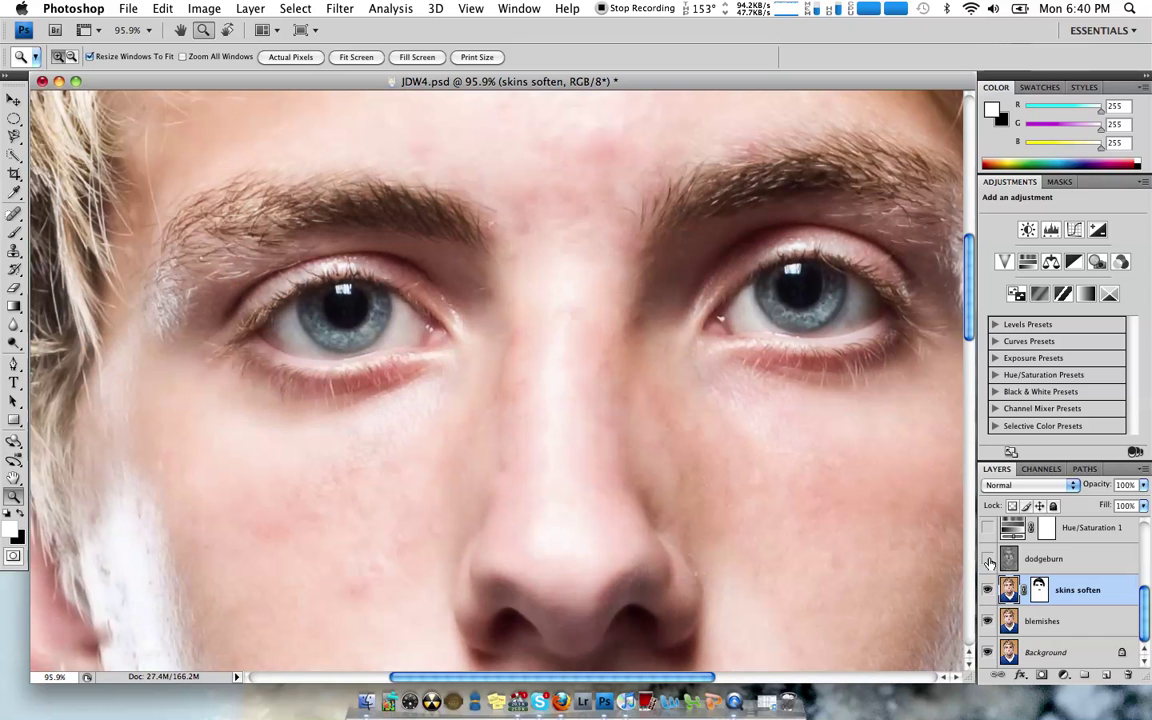
Isolate the dodgeburn layer to examine its shading, and return to the skins soften, blemishes and Background layers
drag(988, 590, 990, 672)
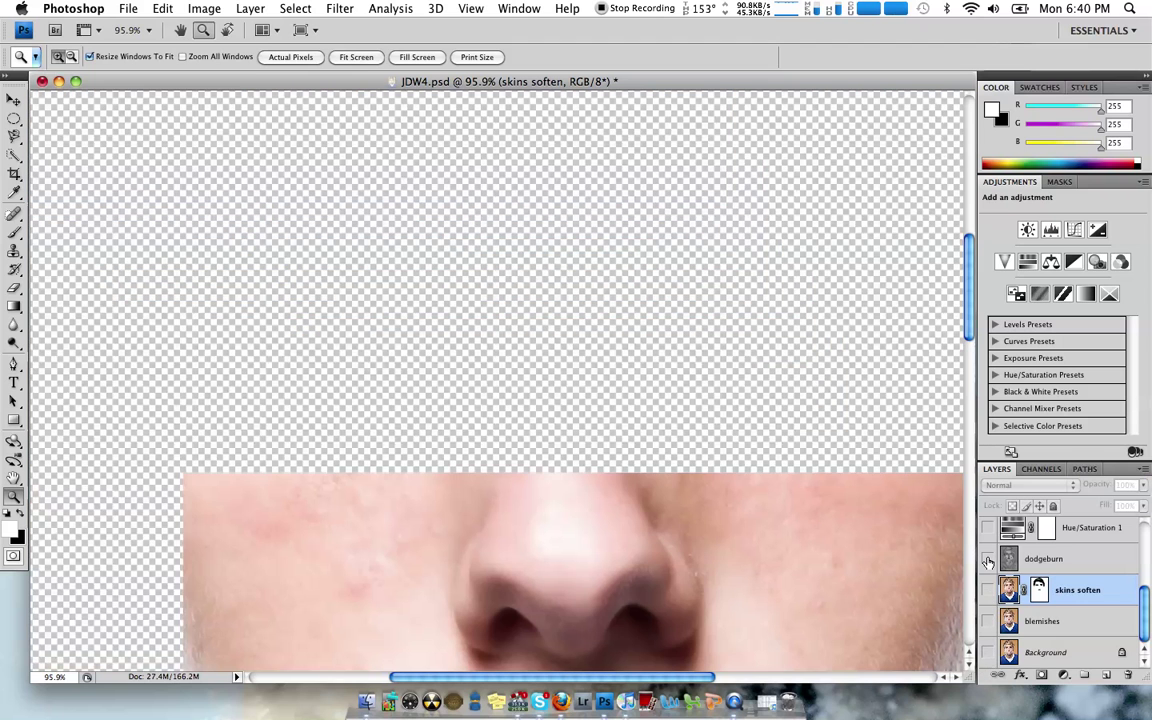
click(988, 561)
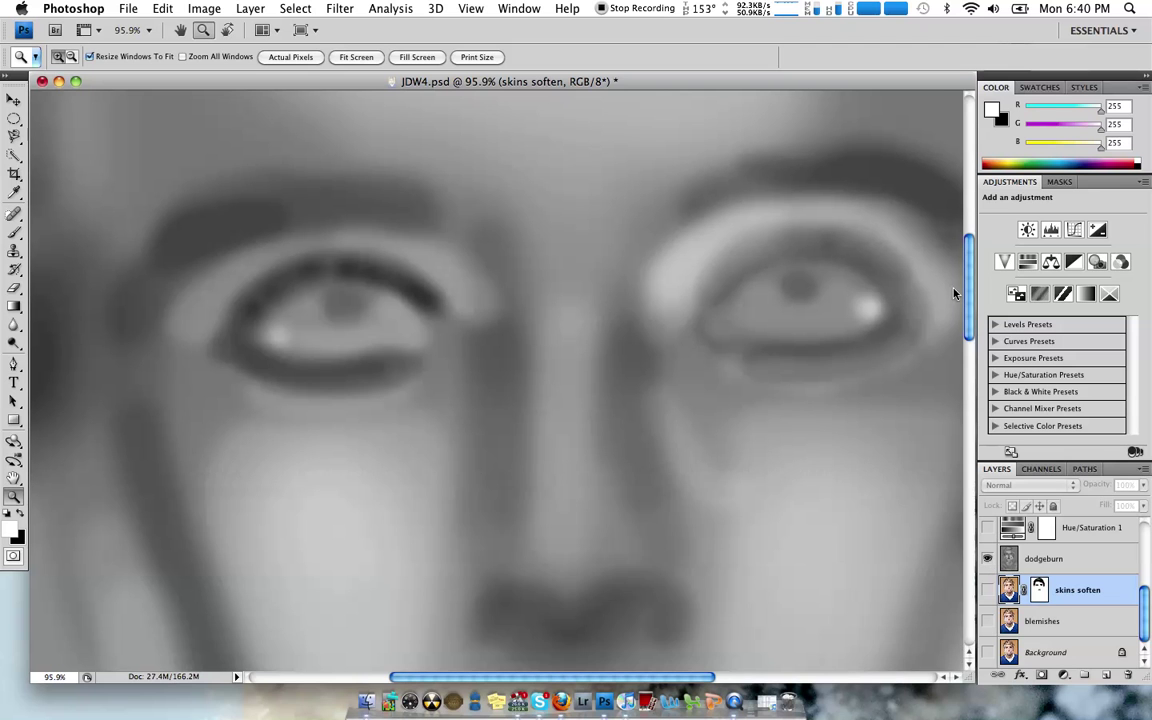
scroll(955, 293, down, 10)
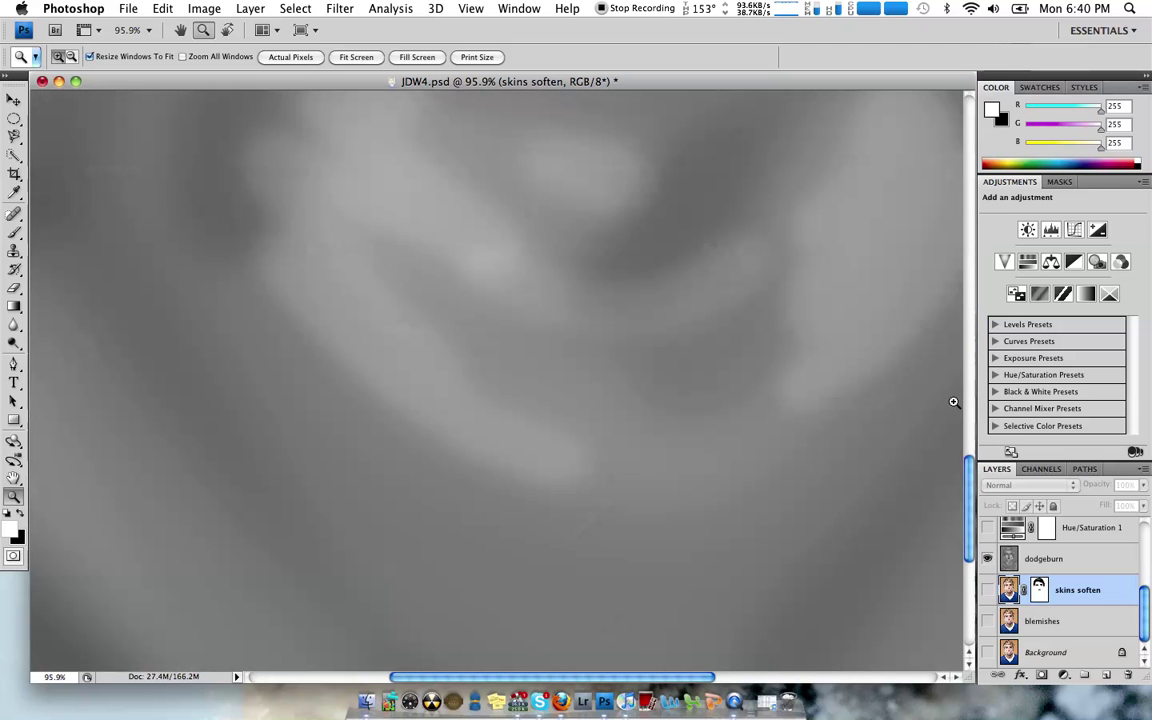
scroll(953, 401, up, 10)
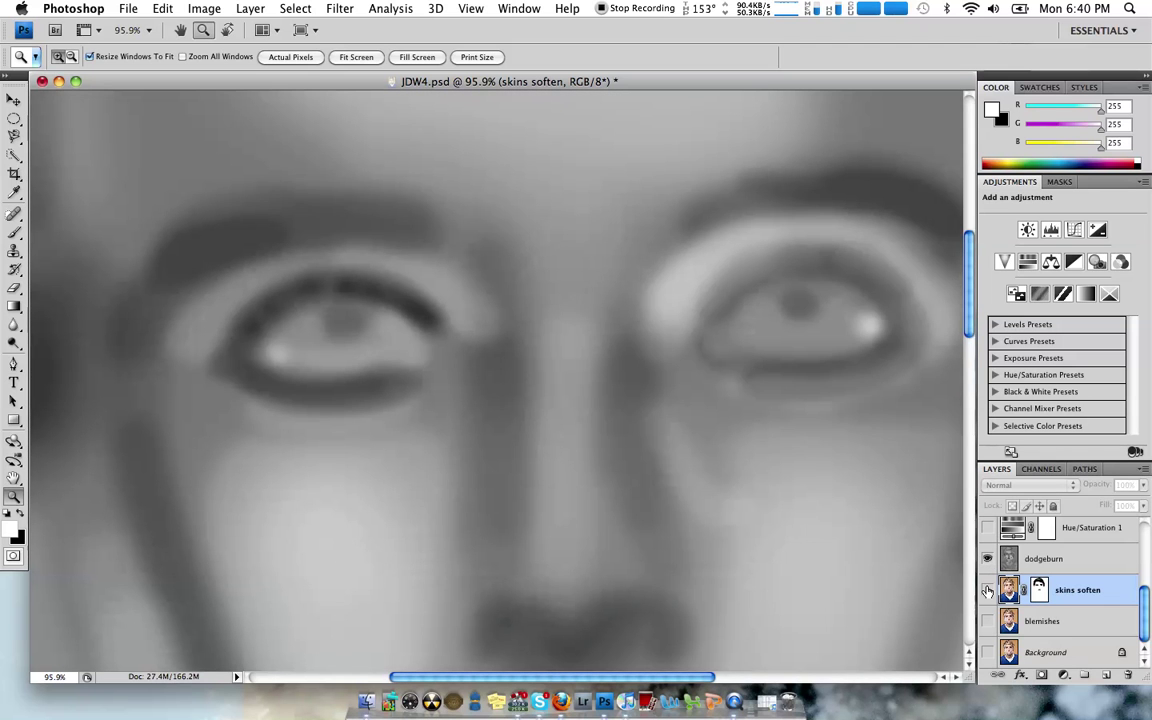
drag(988, 592, 988, 651)
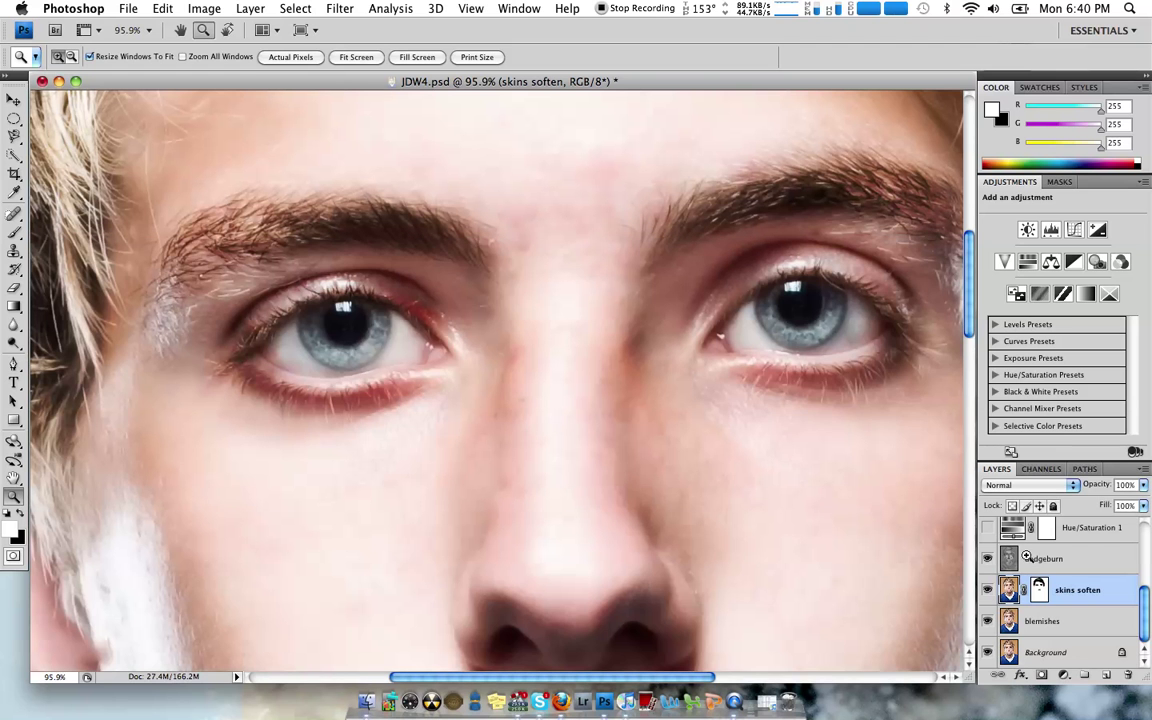
click(988, 558)
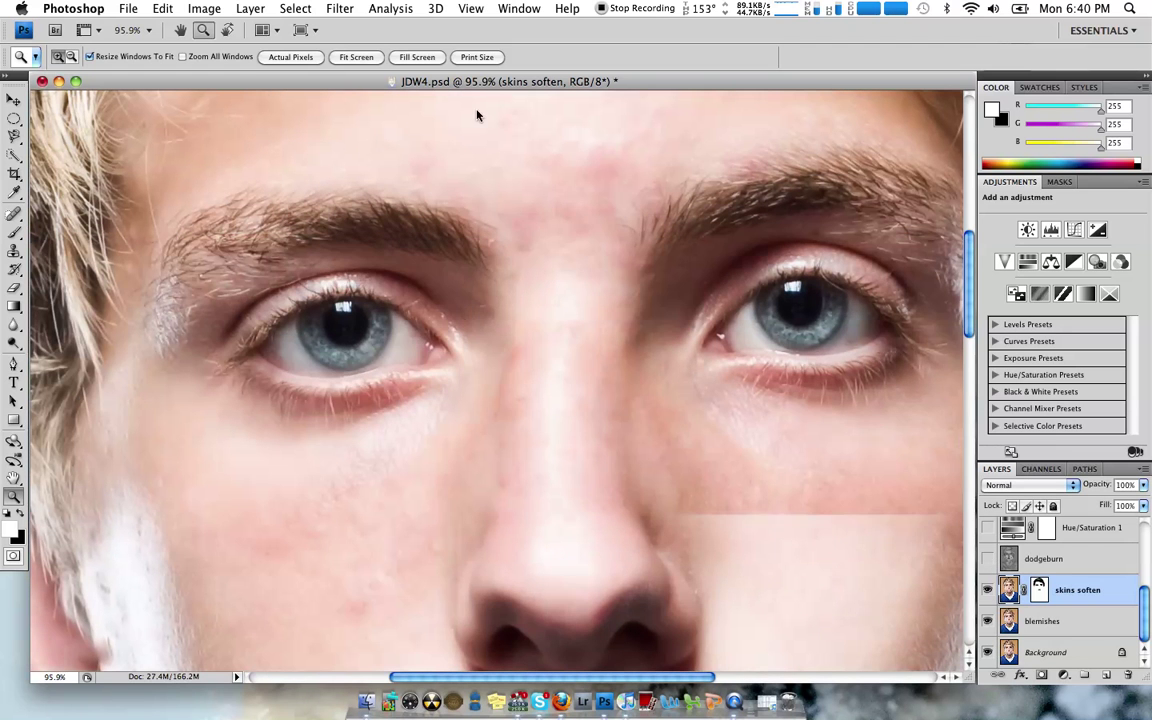
Create a new layer above skins soften in Overlay mode, filled with the neutral 50% gray
click(337, 9)
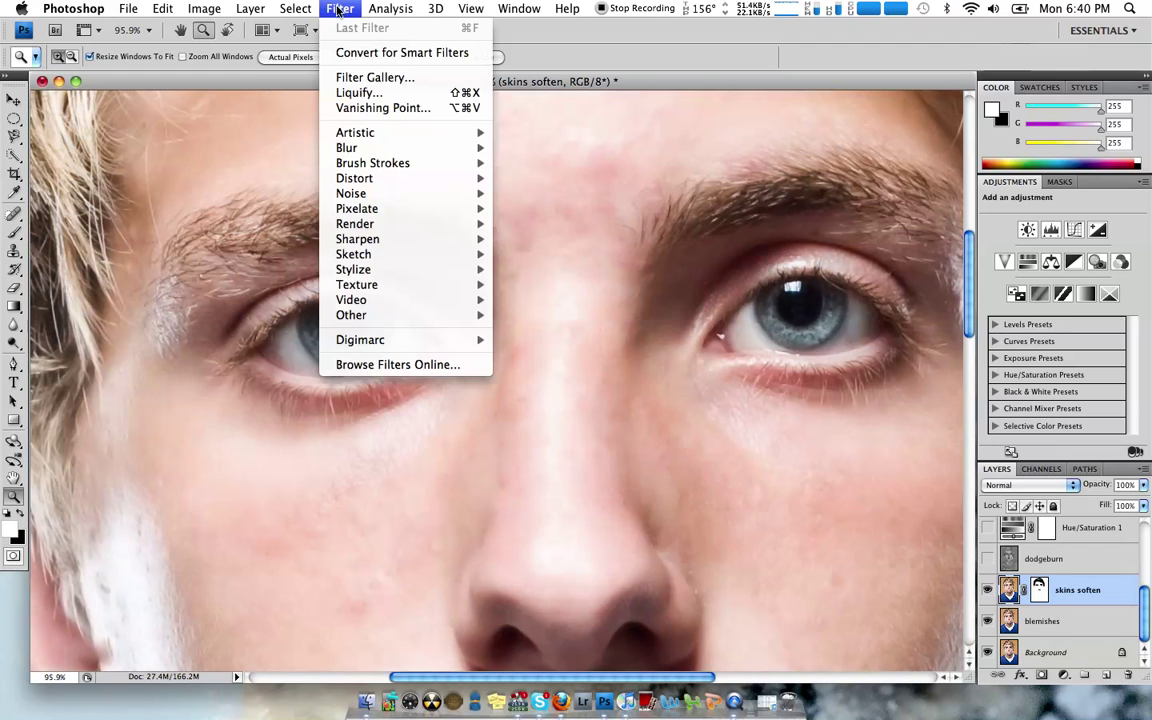
mouse_move(389, 31)
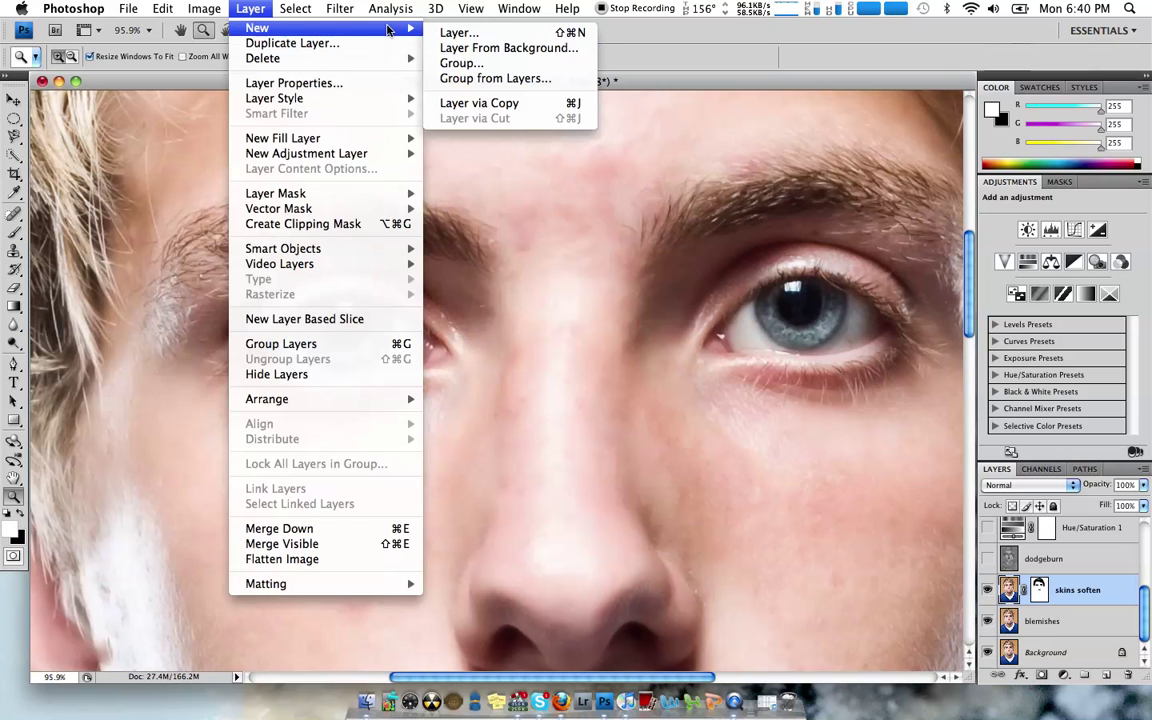
click(459, 32)
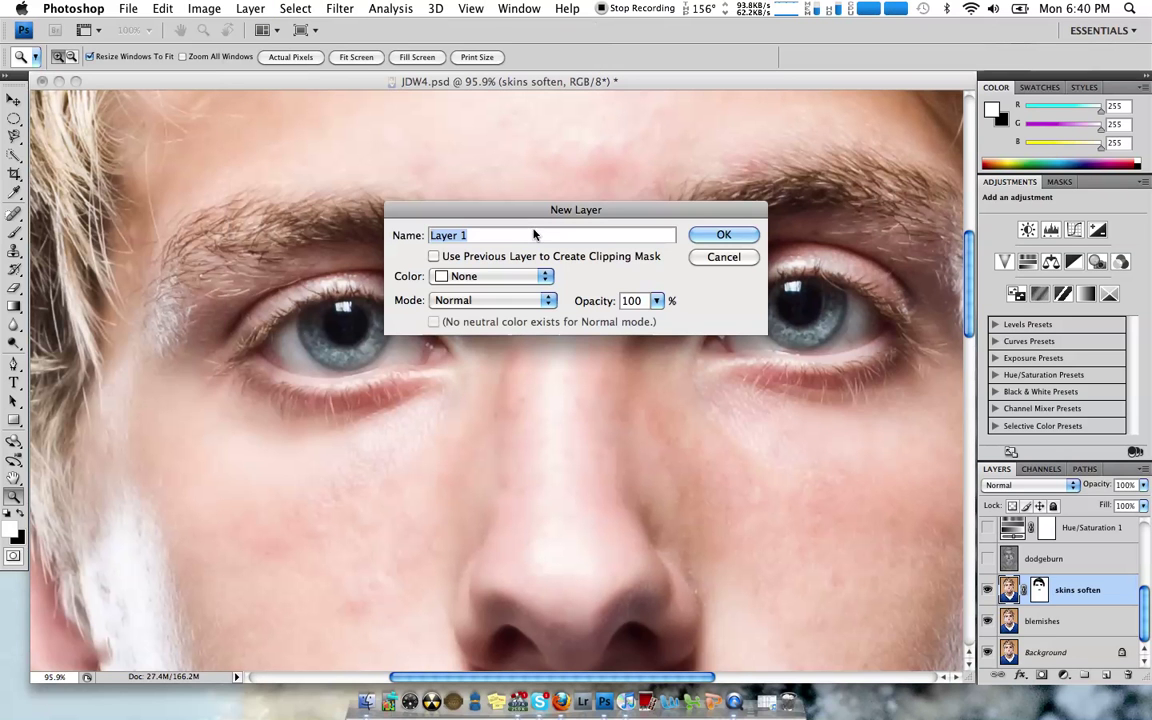
click(547, 301)
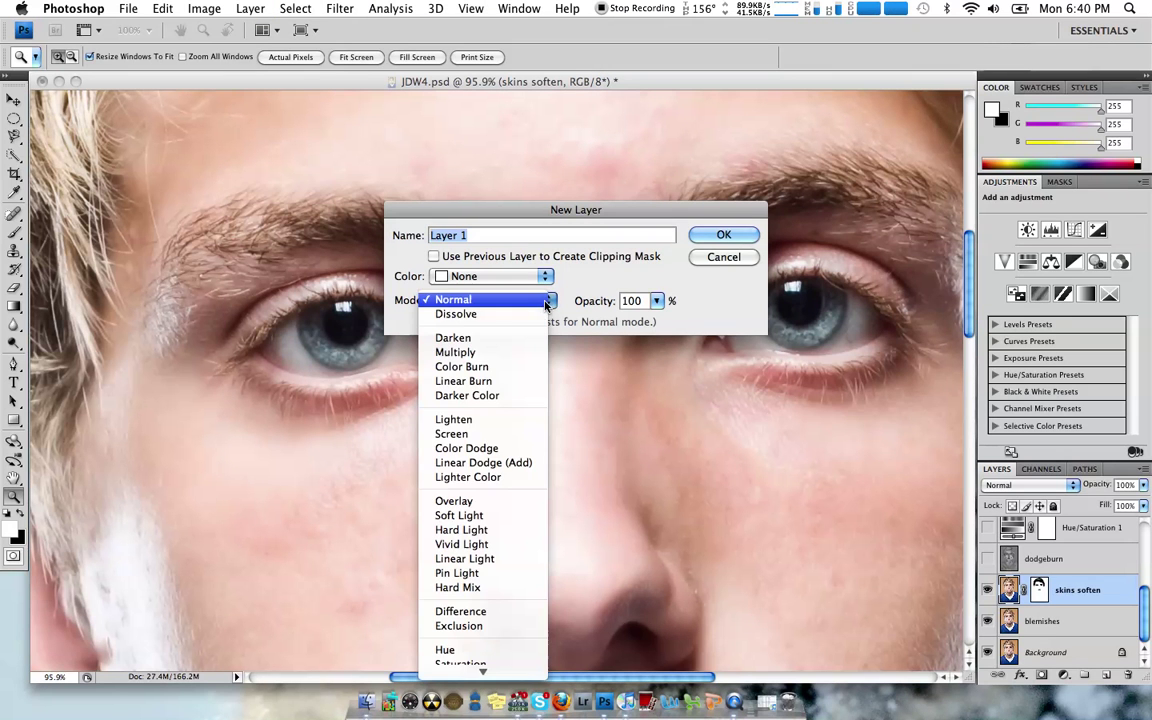
click(454, 501)
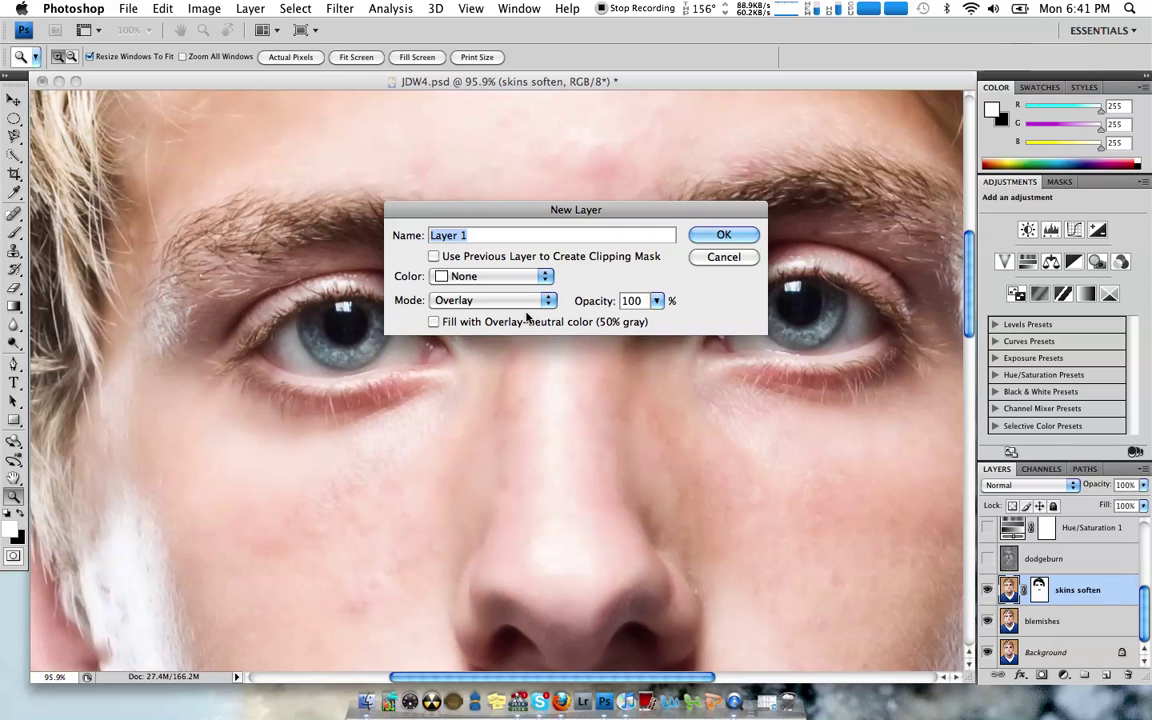
click(433, 321)
click(707, 237)
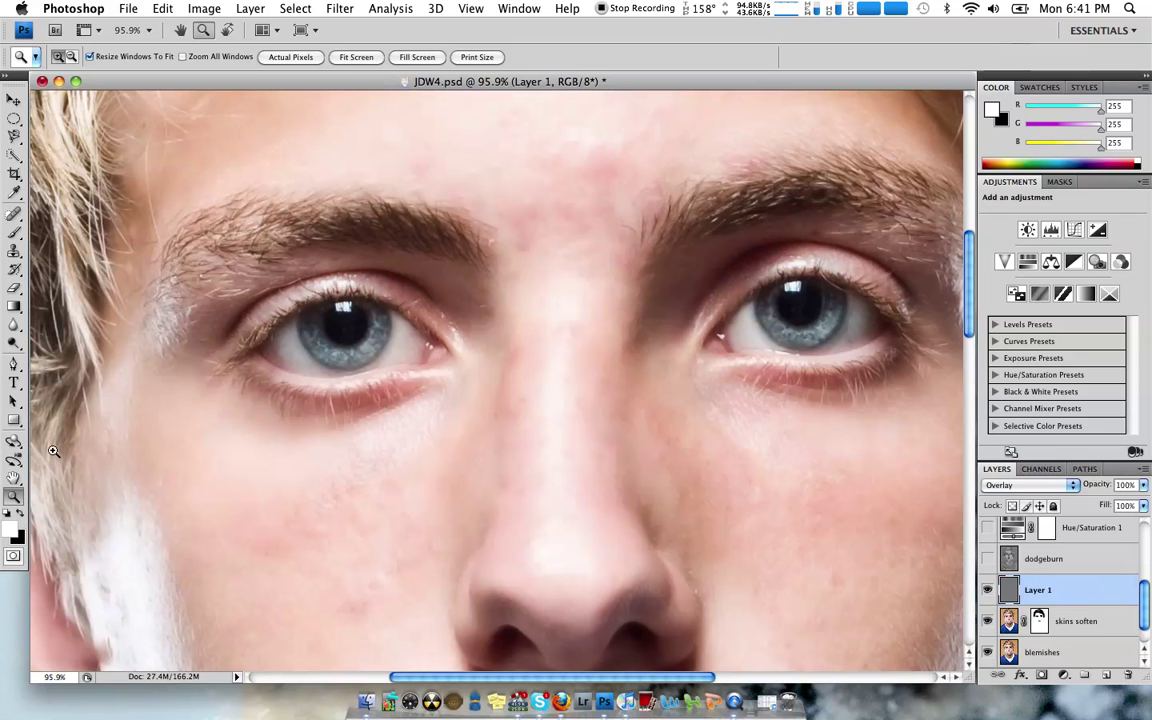
Set up the Brush tool with 7% opacity, keeping white as the foreground color
click(16, 234)
click(322, 57)
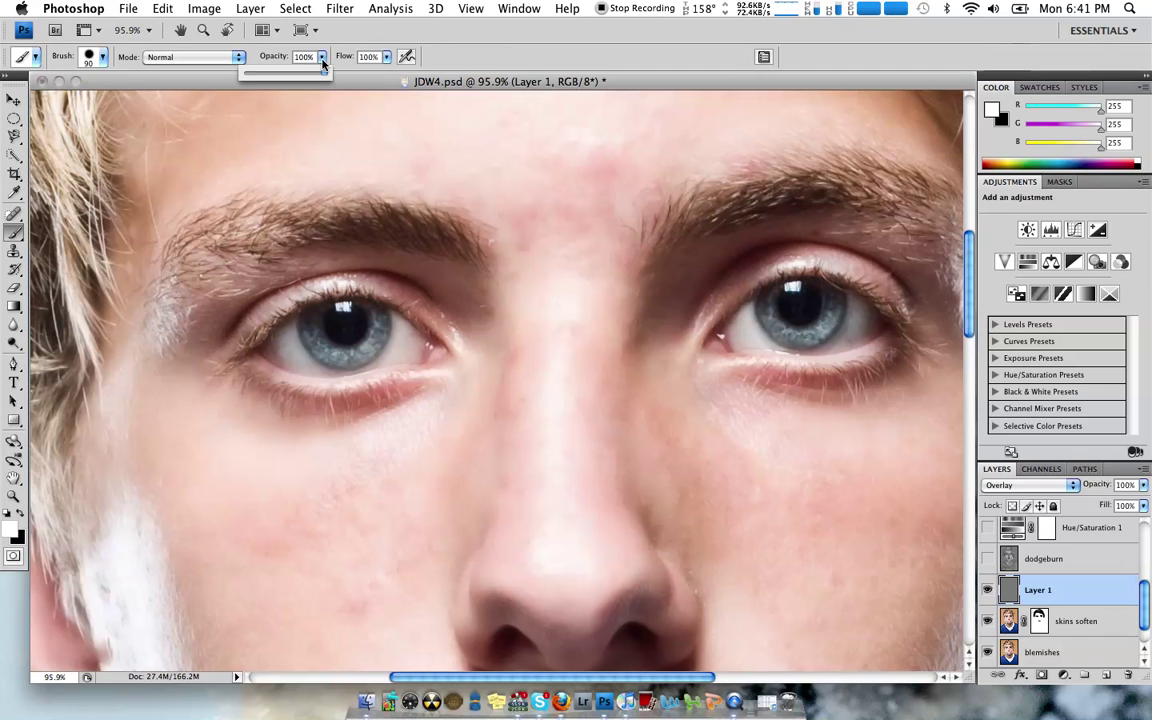
click(251, 75)
key(i)
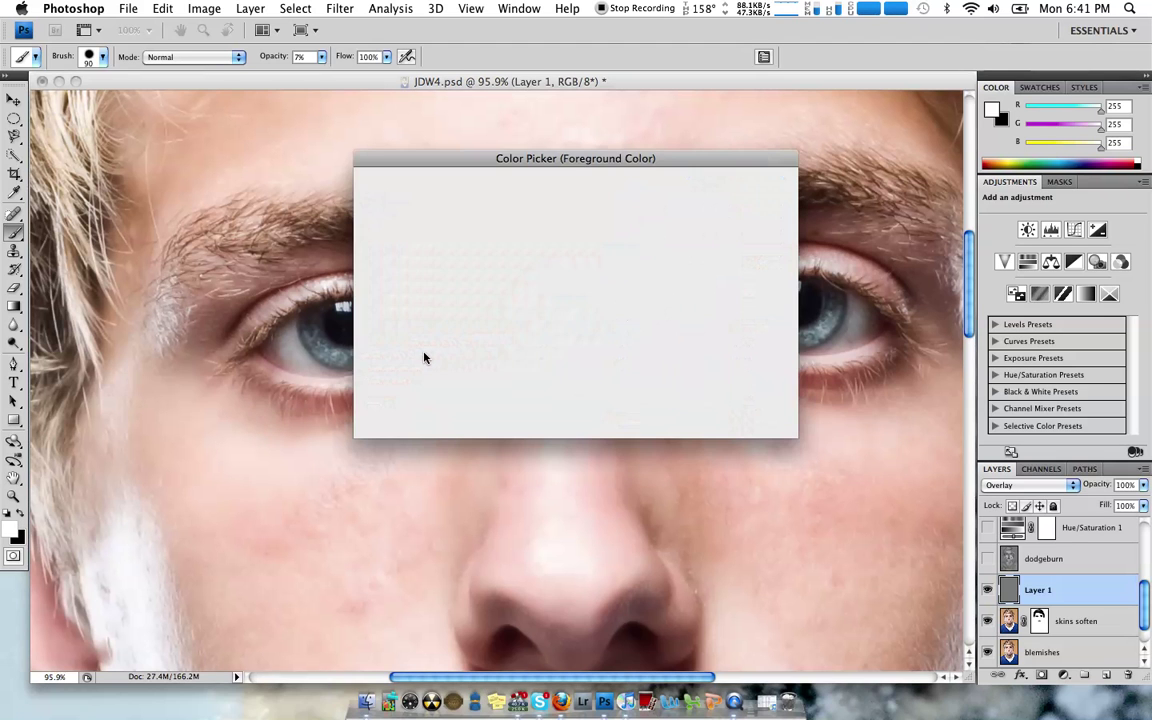
key(Return)
key(b)
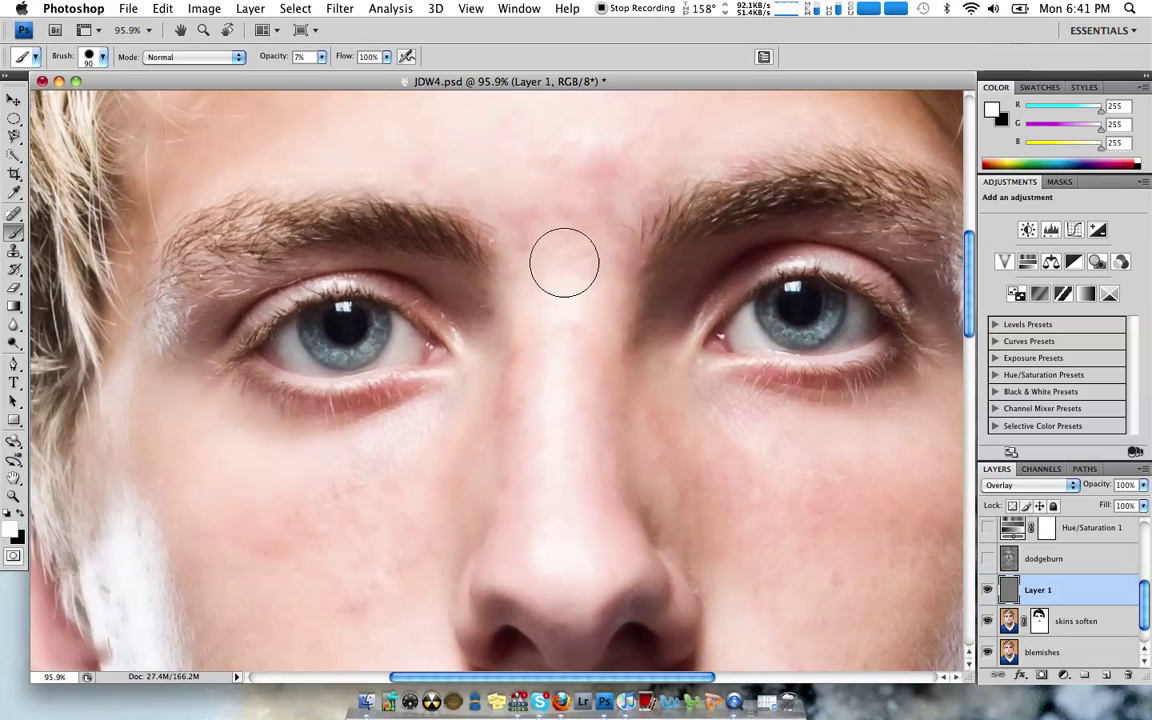
Try burning the cheek edge with black and dodging the iris with white on the gray overlay layer
scroll(250, 463, down, 5)
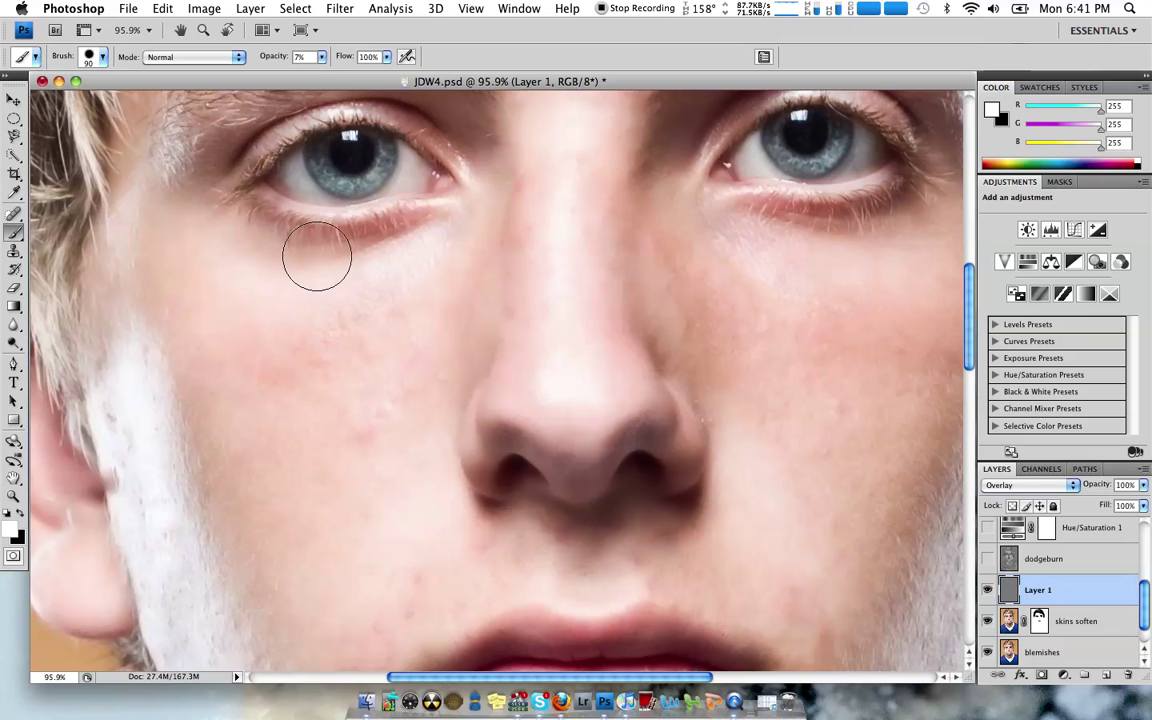
scroll(144, 373, down, 5)
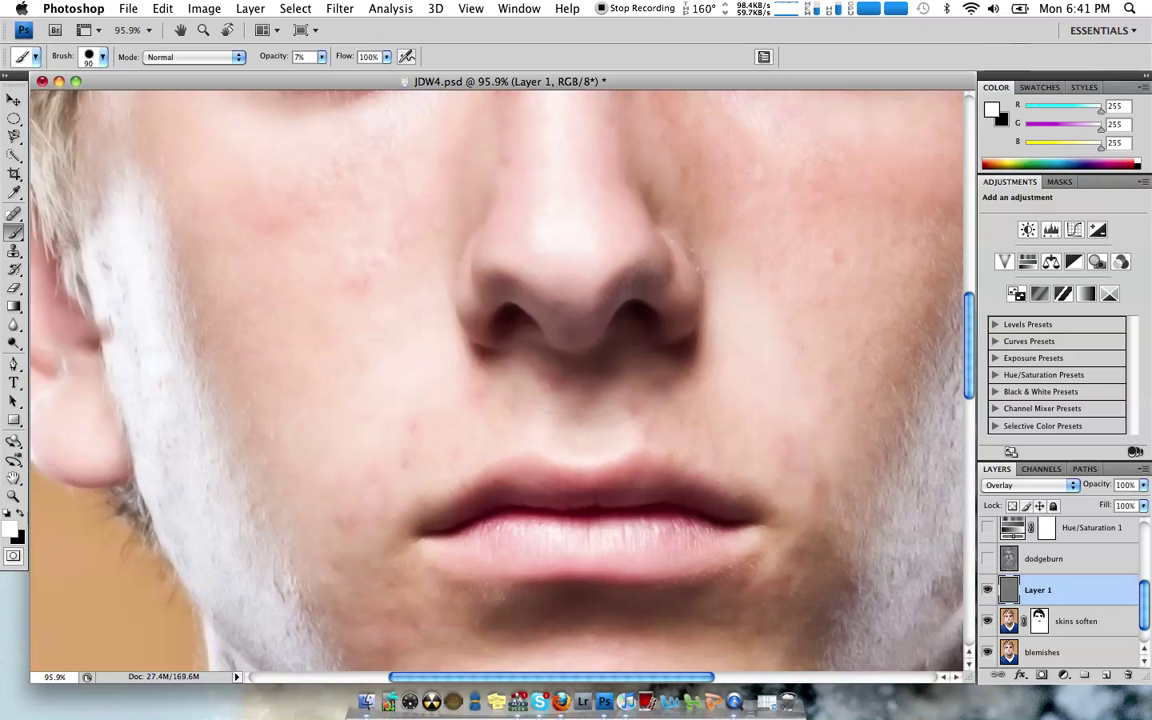
key(x)
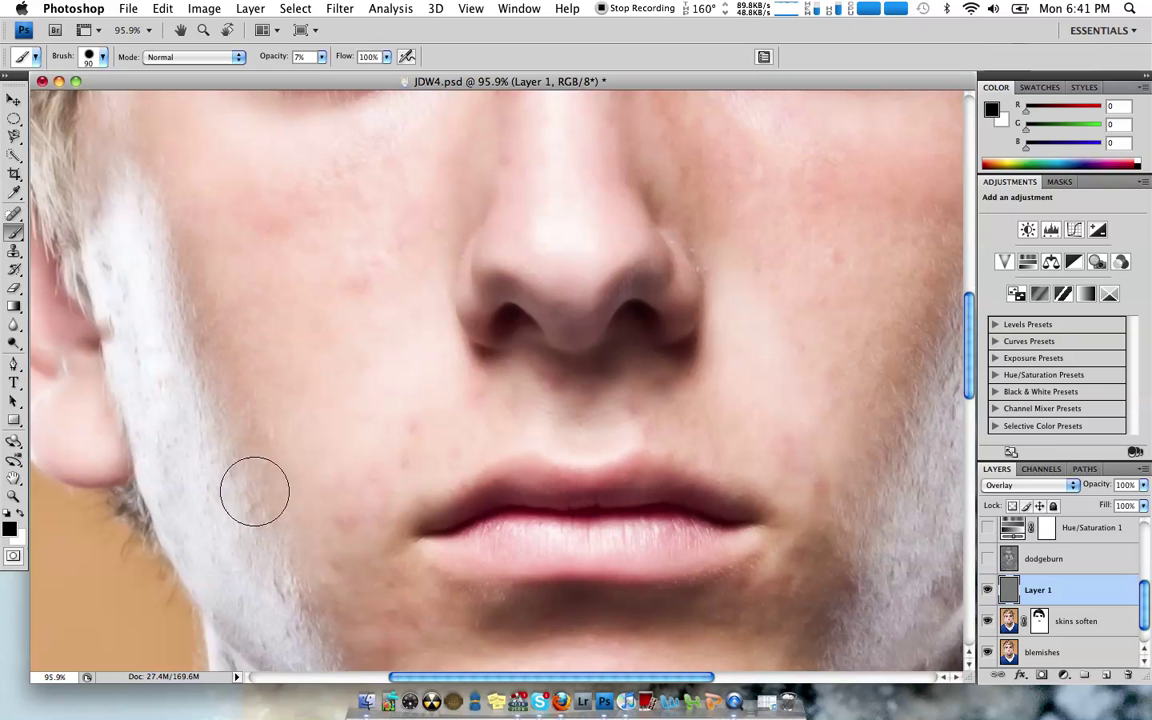
click(156, 189)
scroll(298, 262, up, 5)
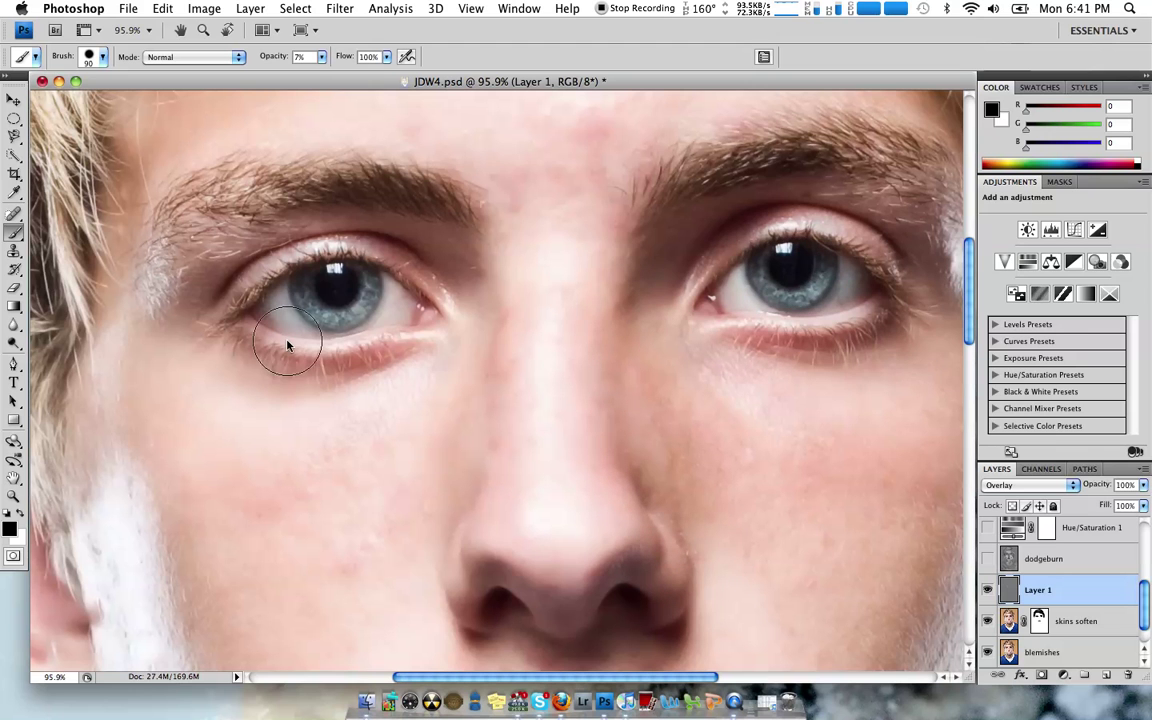
click(21, 521)
drag(317, 296, 355, 301)
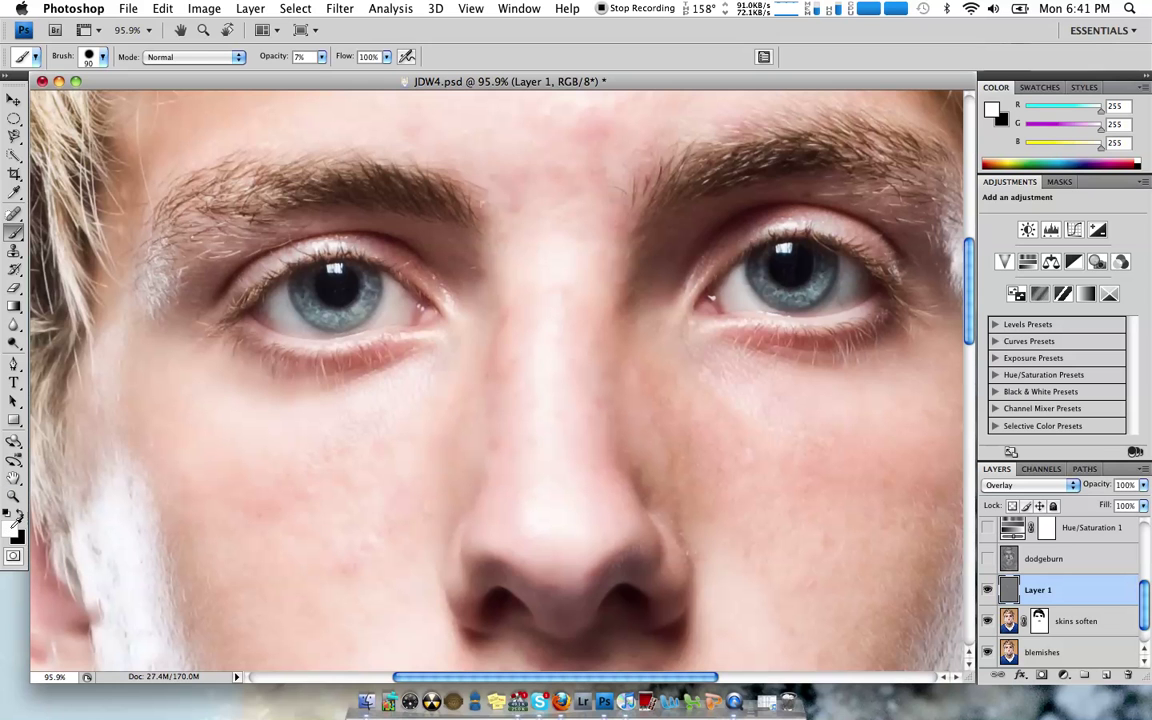
Try tinting the skin around one eye with red (248, 18, 18) on the gray overlay layer, and delete that layer
click(11, 528)
click(554, 199)
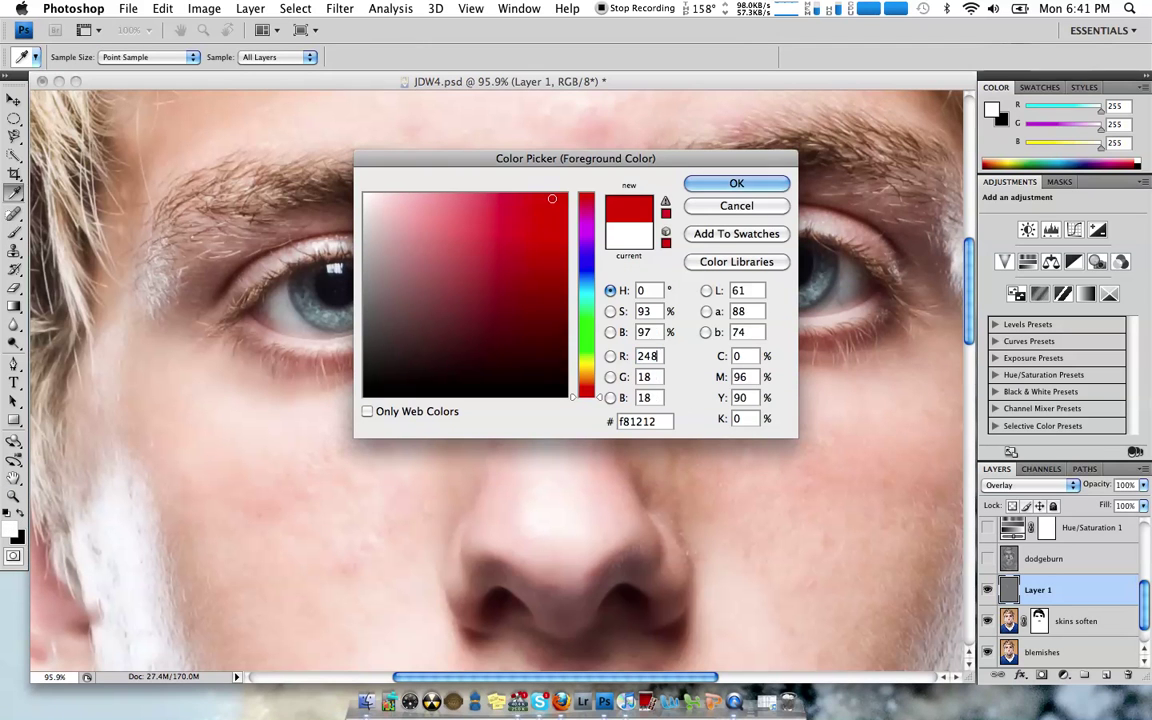
click(736, 183)
mouse_move(380, 205)
mouse_down()
mouse_move(400, 243)
mouse_move(241, 220)
mouse_move(201, 277)
mouse_move(308, 238)
mouse_move(448, 256)
mouse_move(164, 276)
mouse_move(421, 248)
mouse_move(176, 260)
mouse_move(192, 240)
mouse_move(433, 228)
mouse_move(162, 245)
mouse_move(205, 320)
mouse_move(405, 320)
mouse_move(352, 212)
mouse_move(259, 358)
mouse_up()
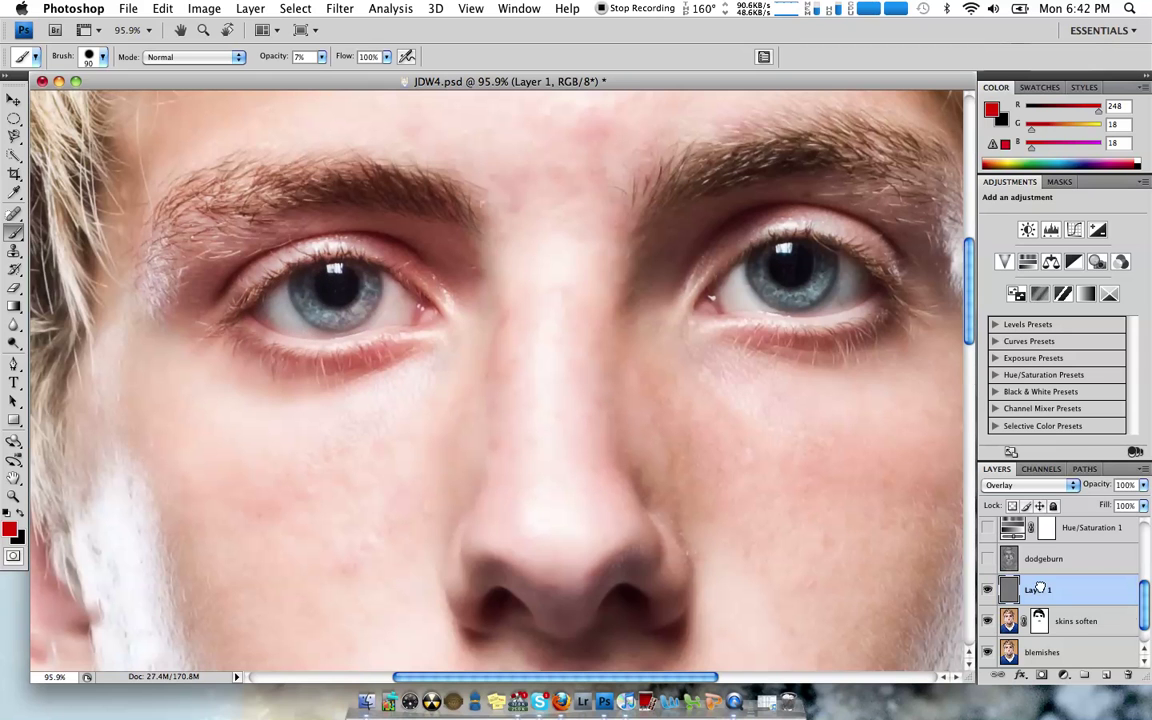
click(1128, 675)
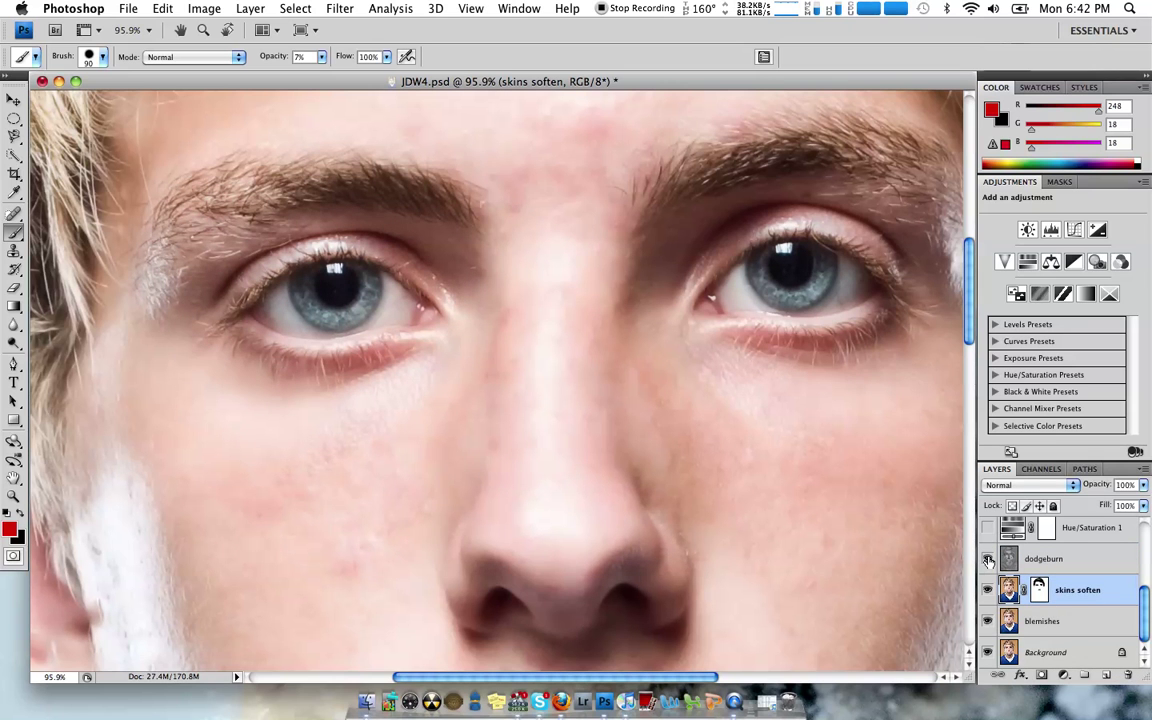
Show the dodgeburn, Hue/Saturation 1 and Curves 3 layers
click(988, 560)
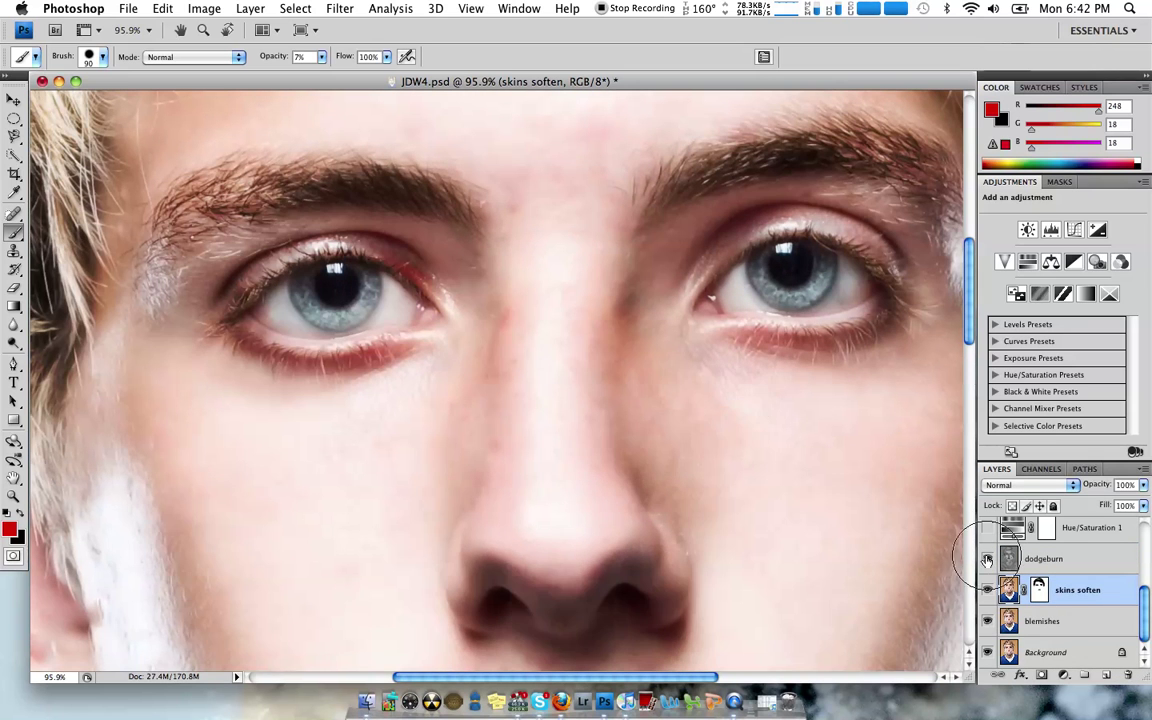
scroll(1093, 588, up, 3)
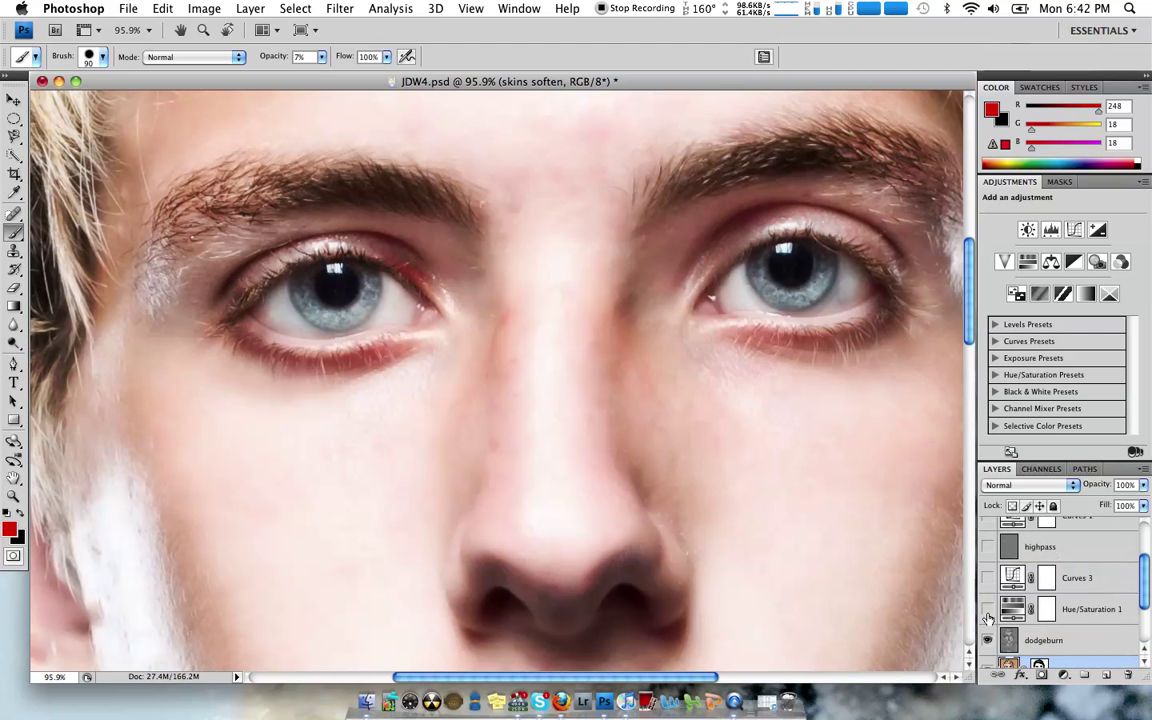
click(988, 610)
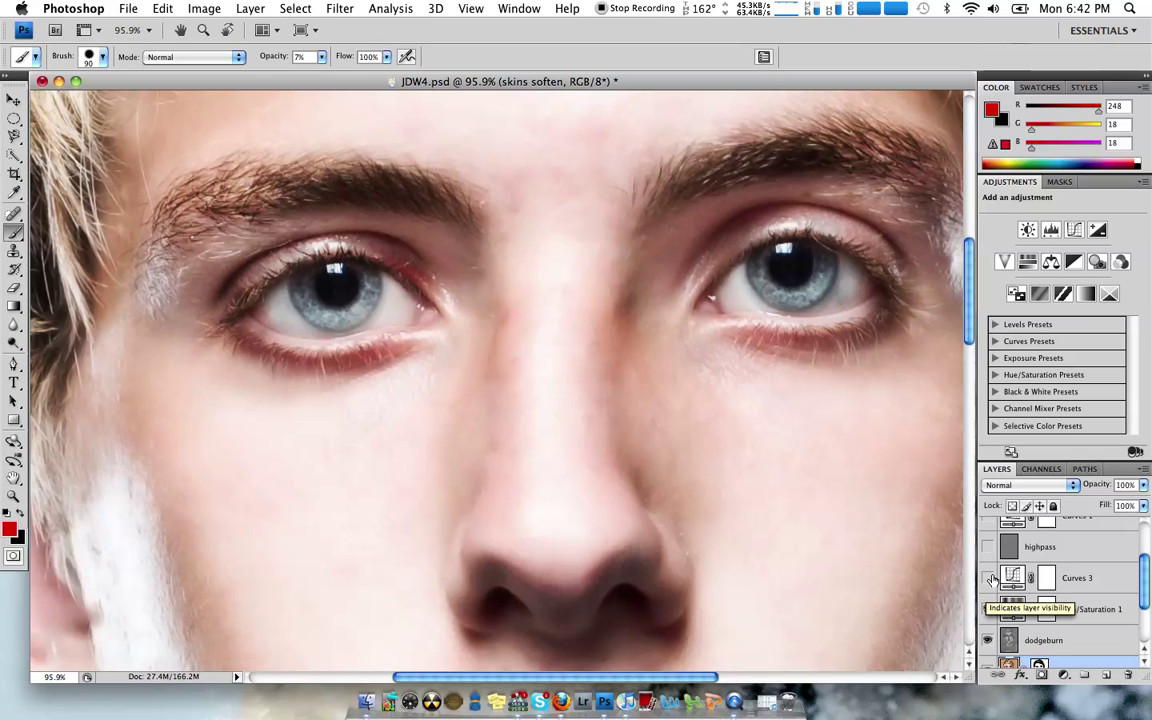
click(987, 579)
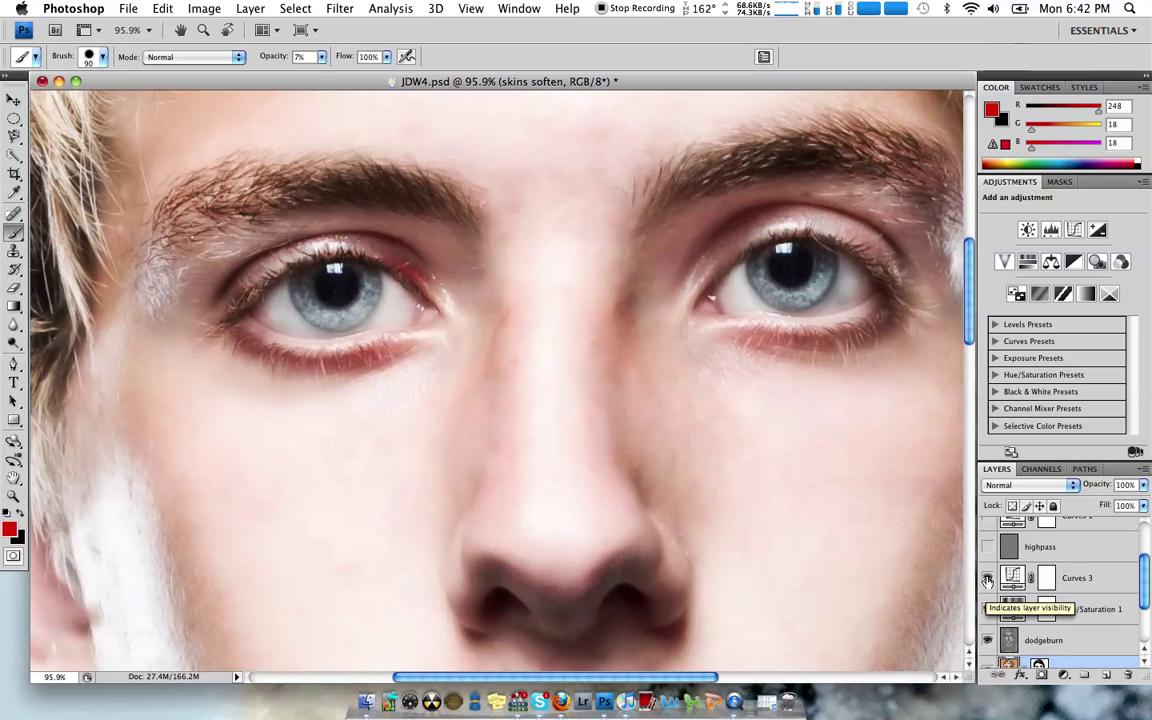
Try an S-shaped Curves adjustment above skins soften, with a highlight point at input 179 and output 204, and delete it
click(1066, 676)
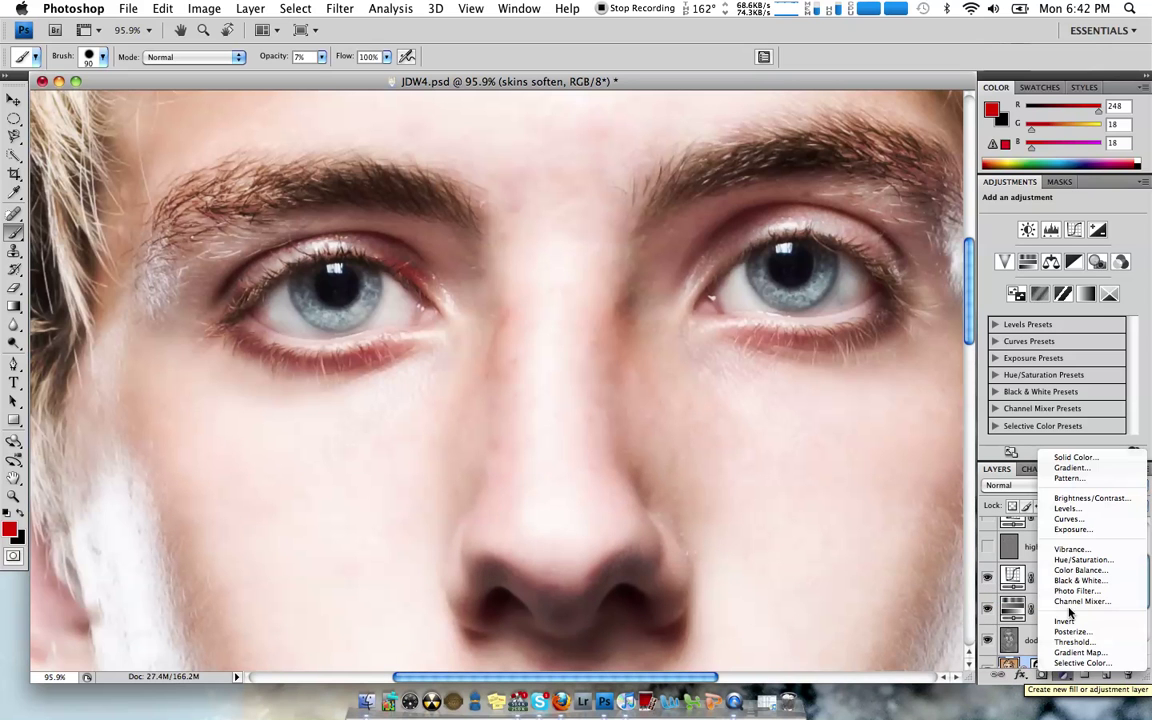
click(1067, 520)
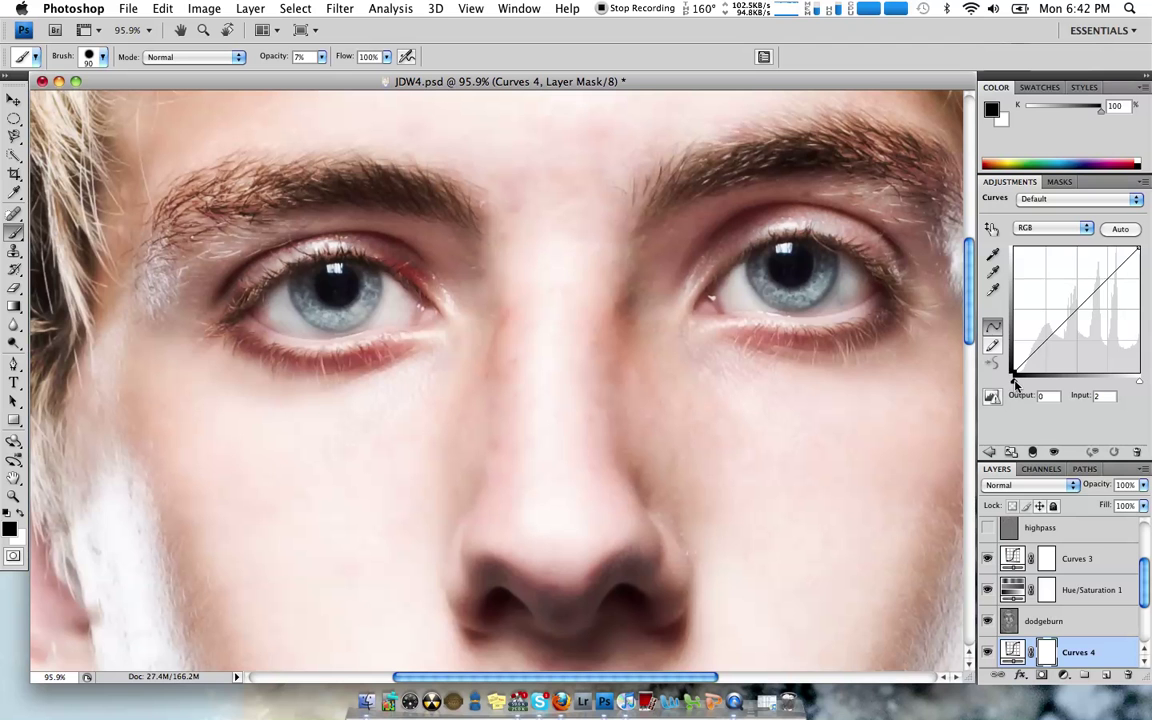
mouse_move(1014, 381)
mouse_down()
mouse_move(1025, 383)
mouse_move(1018, 374)
mouse_up()
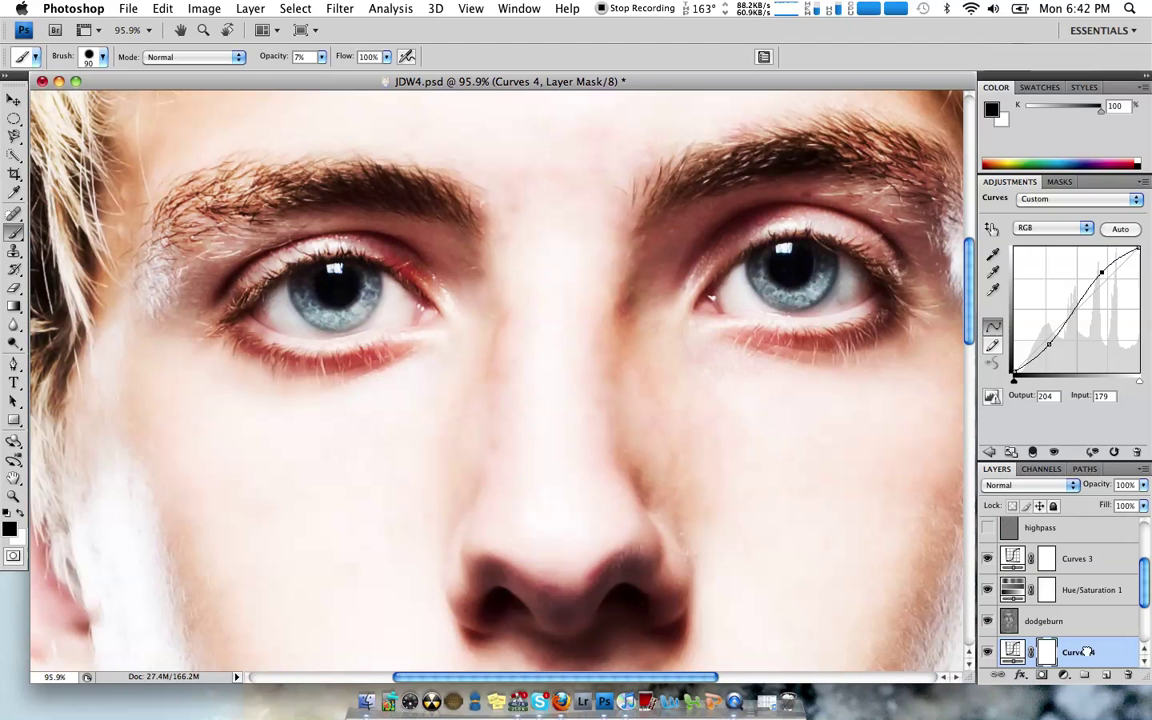
drag(1087, 651, 1129, 679)
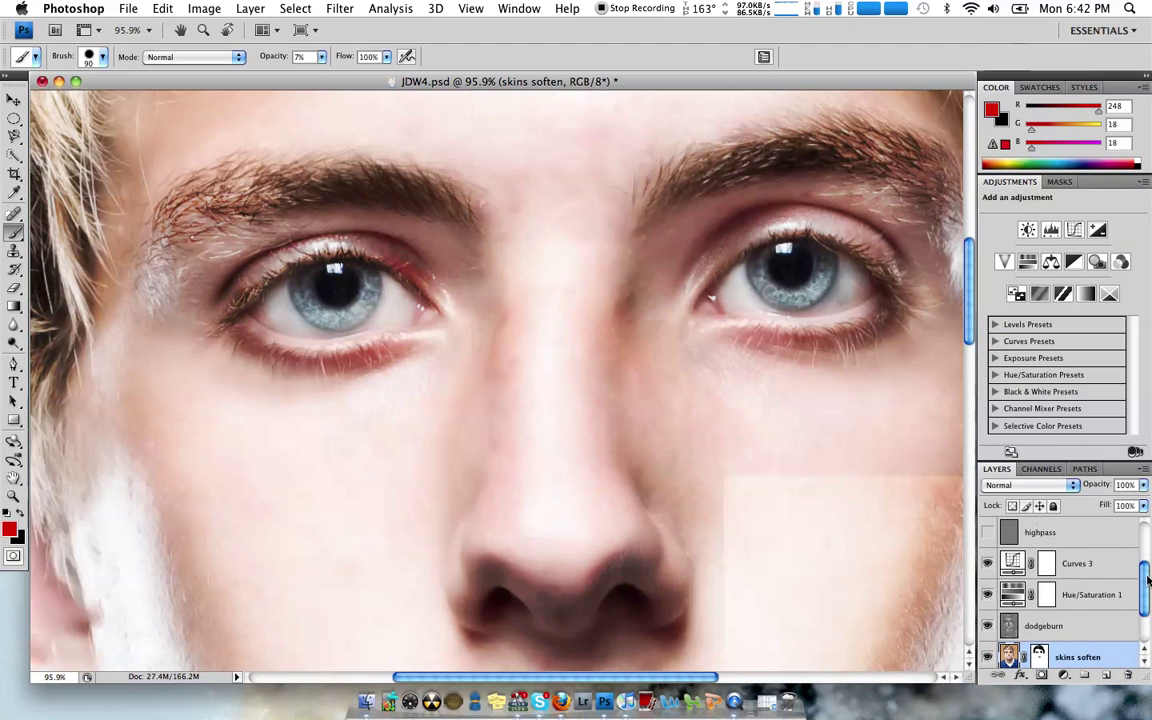
Show the highpass layer, comparing the face with and without its sharpening
drag(1145, 592, 1147, 570)
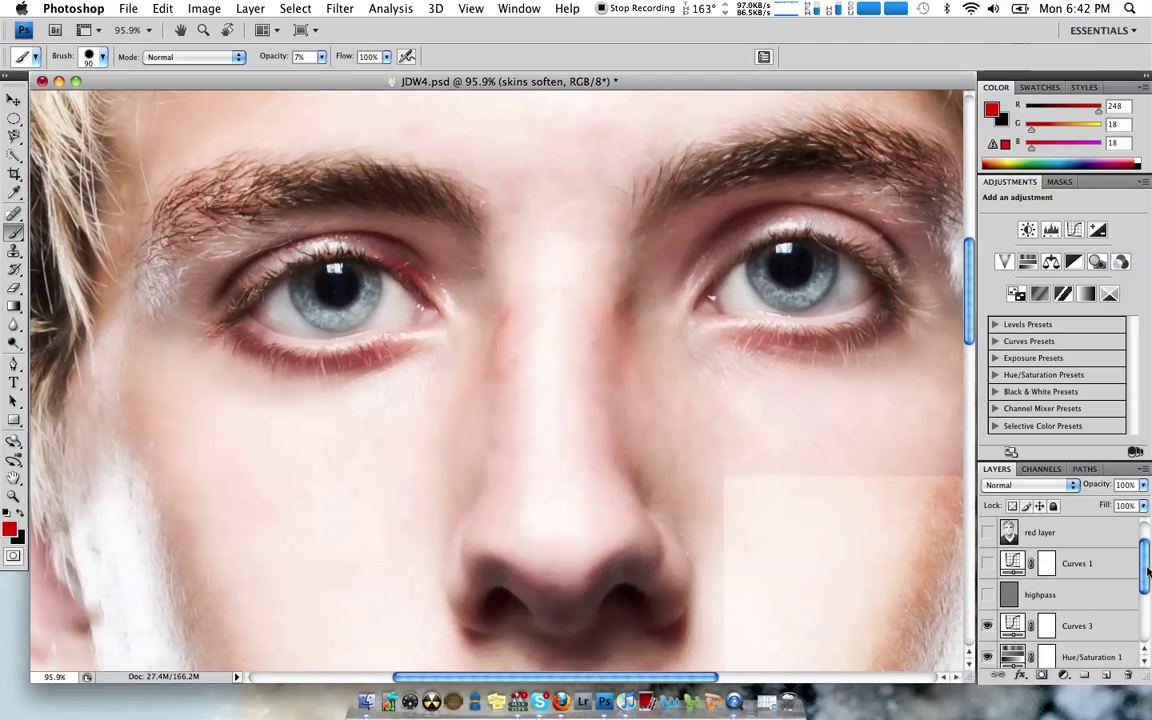
click(988, 595)
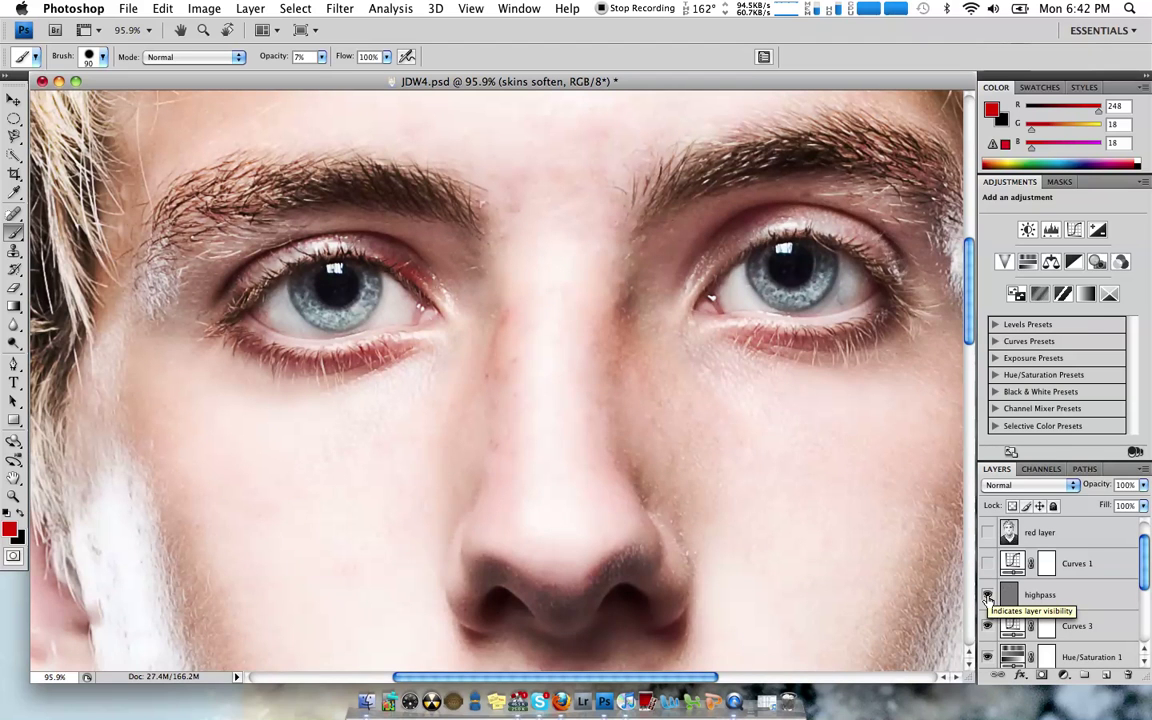
click(988, 596)
click(988, 598)
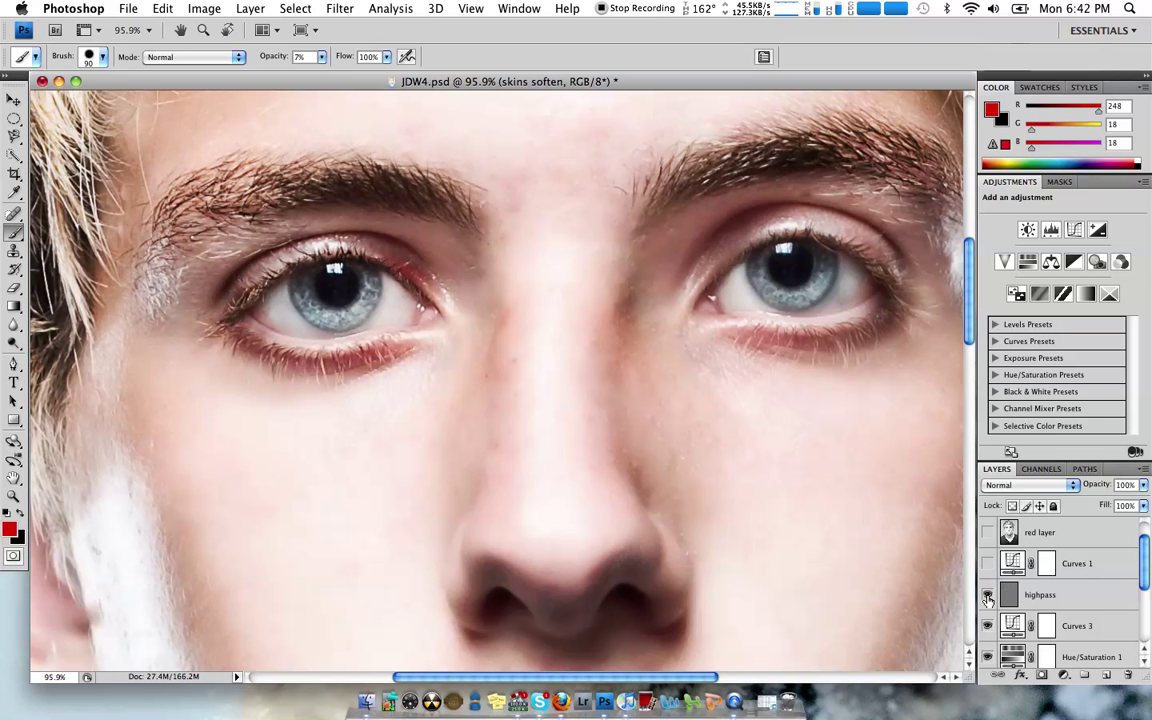
mouse_move(1143, 566)
mouse_down()
mouse_move(1146, 590)
mouse_move(1146, 565)
mouse_up()
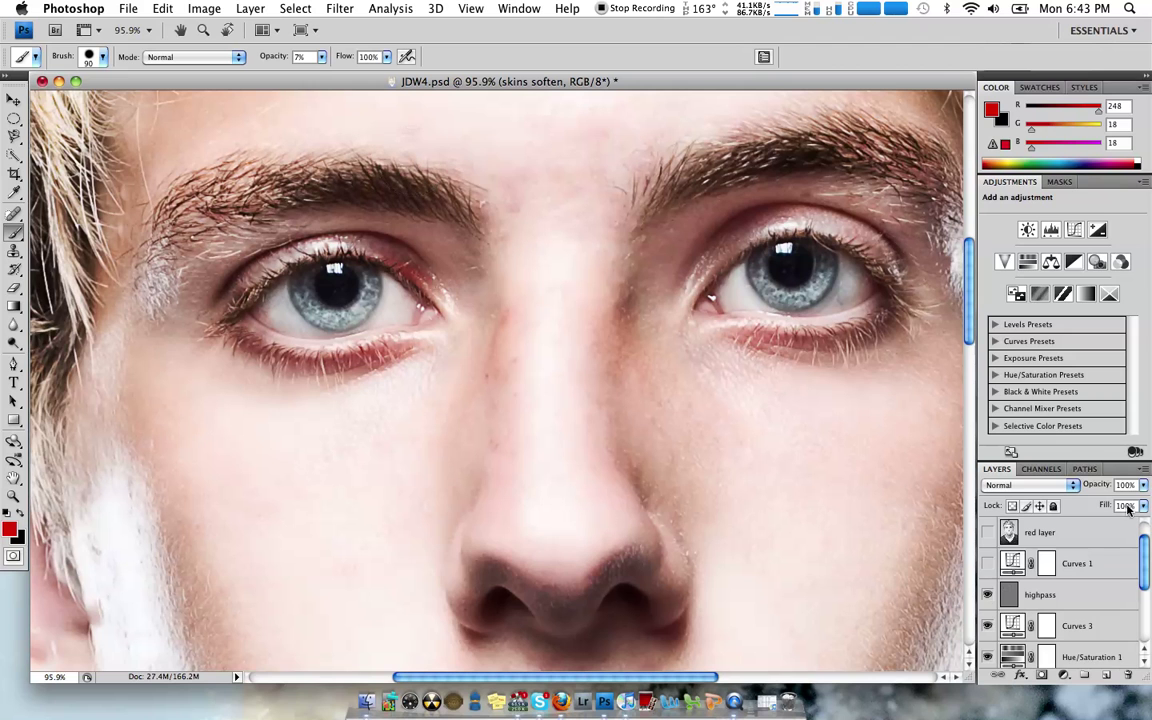
Try the High Pass filter with a 3.5 pixel radius on the skins soften layer, and cancel it
scroll(1030, 560, down, 4)
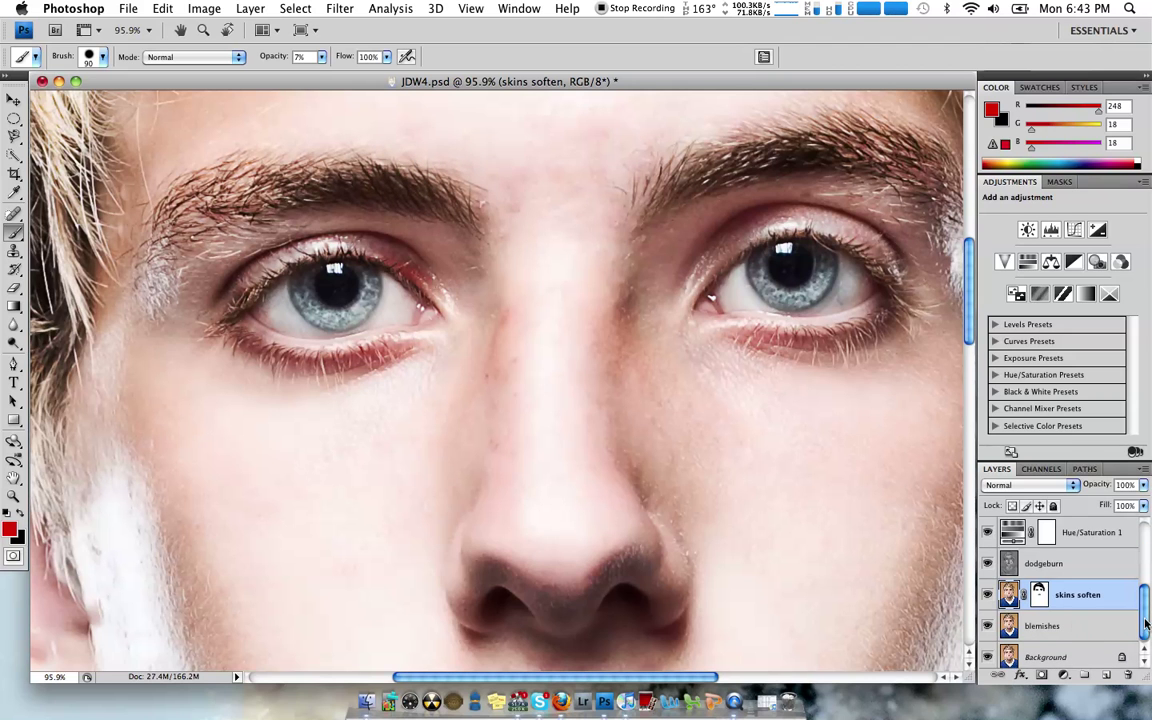
scroll(1146, 600, up, 1)
scroll(1146, 600, up, 4)
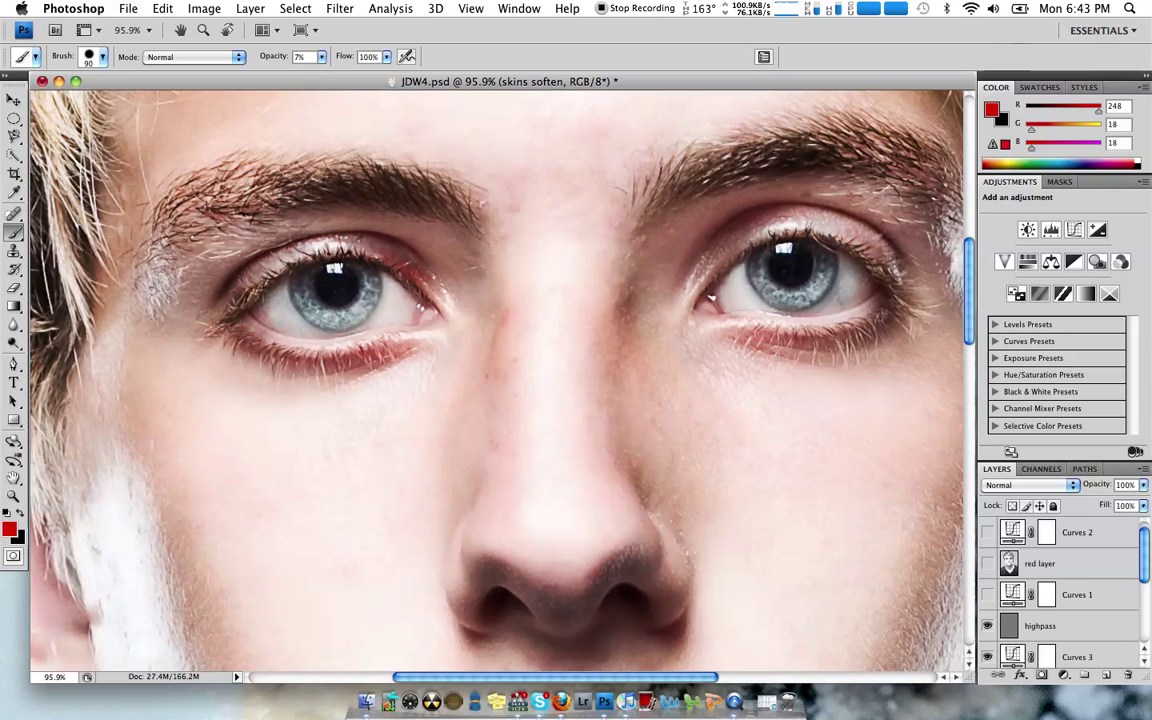
click(338, 9)
mouse_move(365, 315)
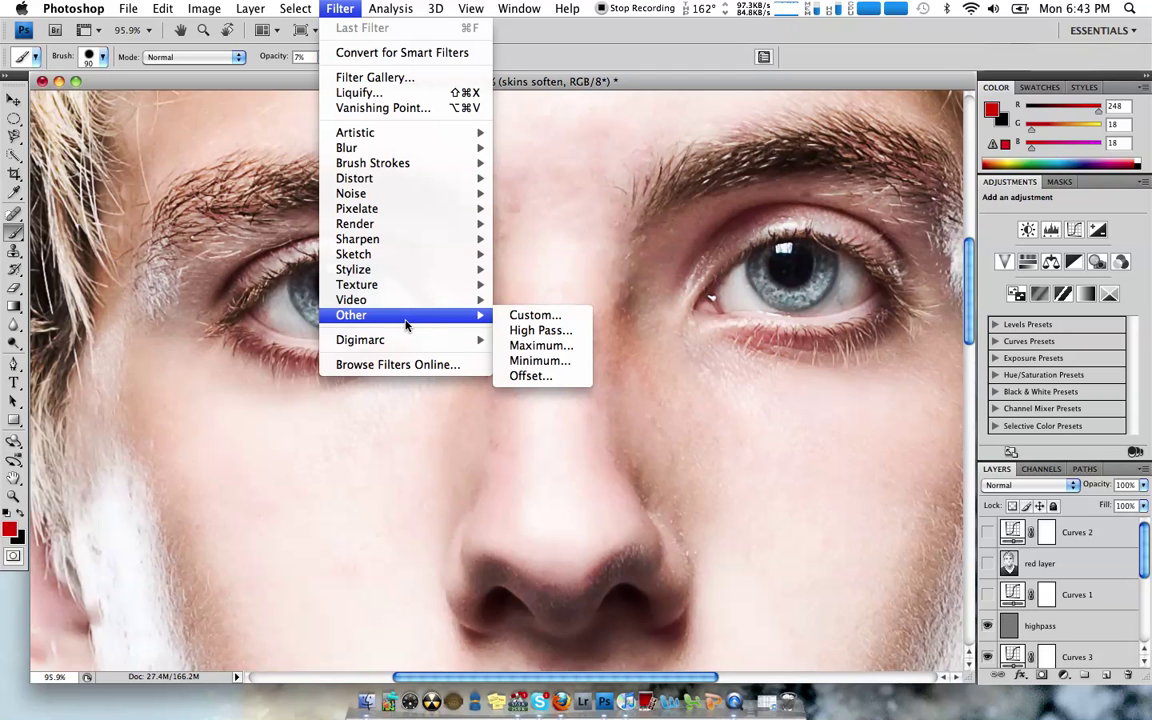
click(537, 331)
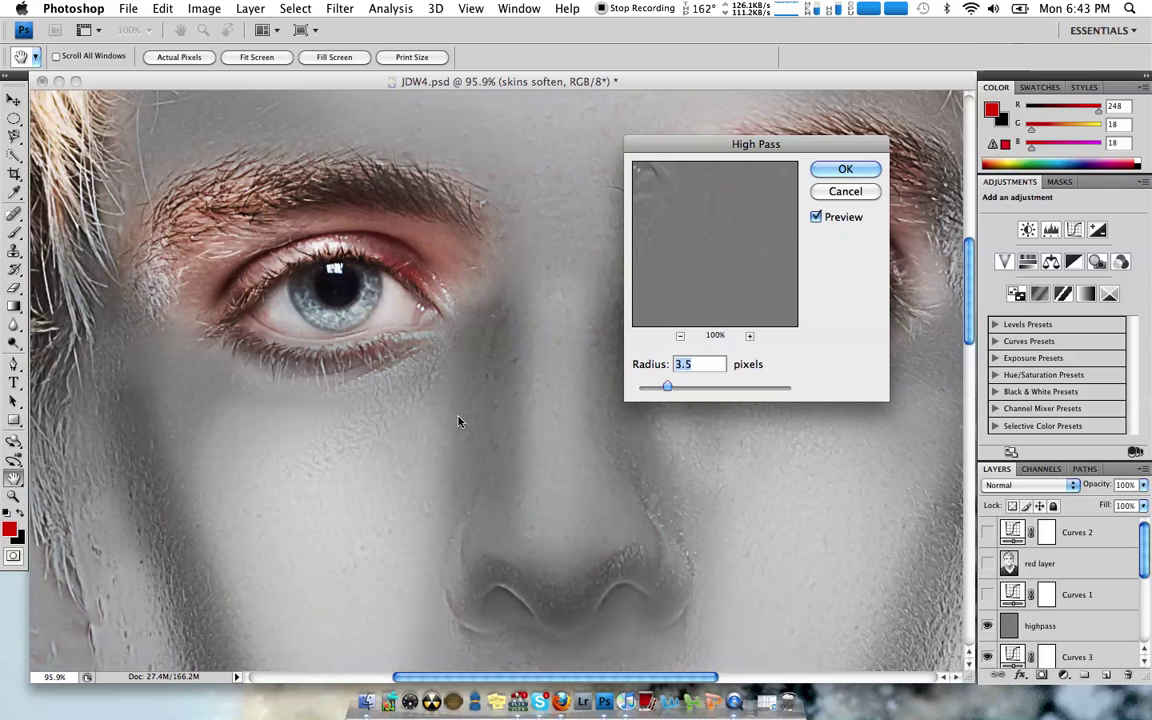
click(829, 194)
key(b)
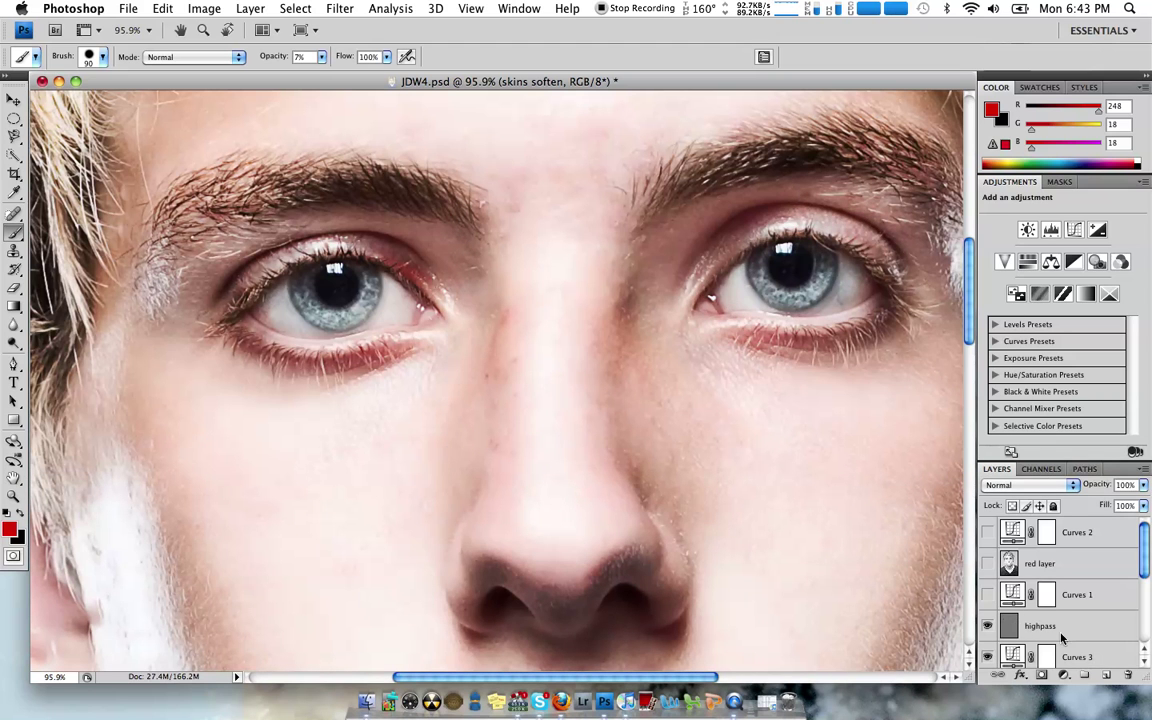
Select the highpass layer and show the Curves 1 layer above it, comparing the face with and without the adjustment
key(alt+bracketright)
key(alt+bracketright)
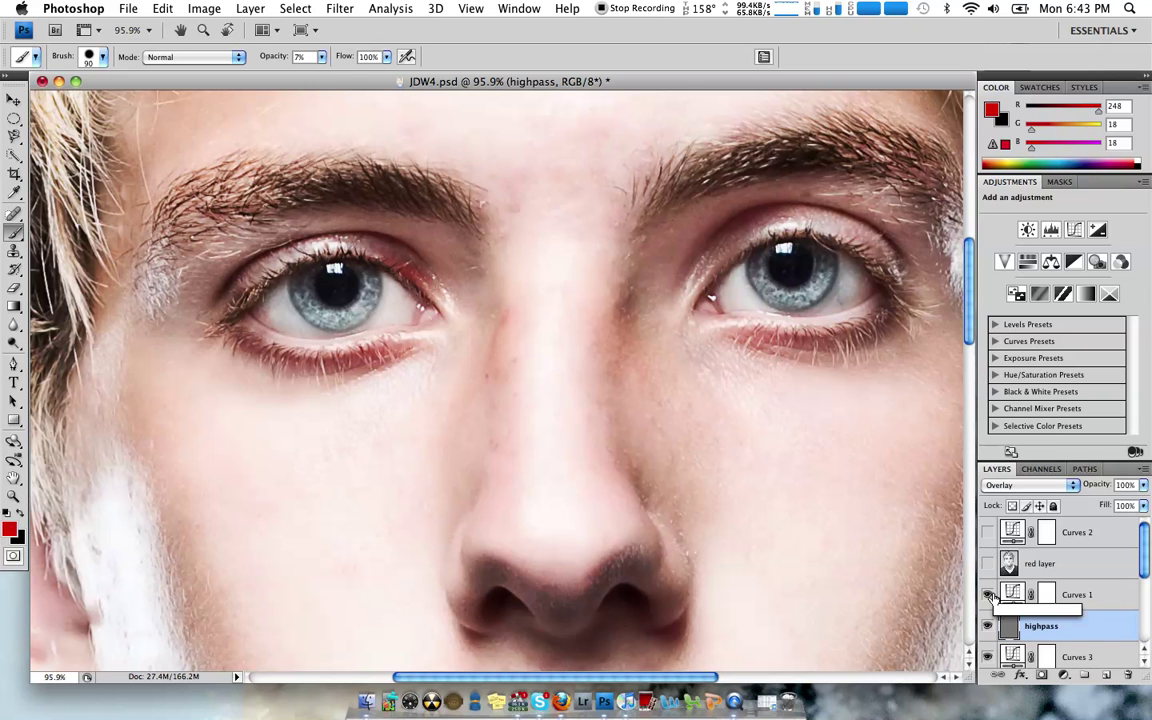
click(988, 595)
click(988, 595)
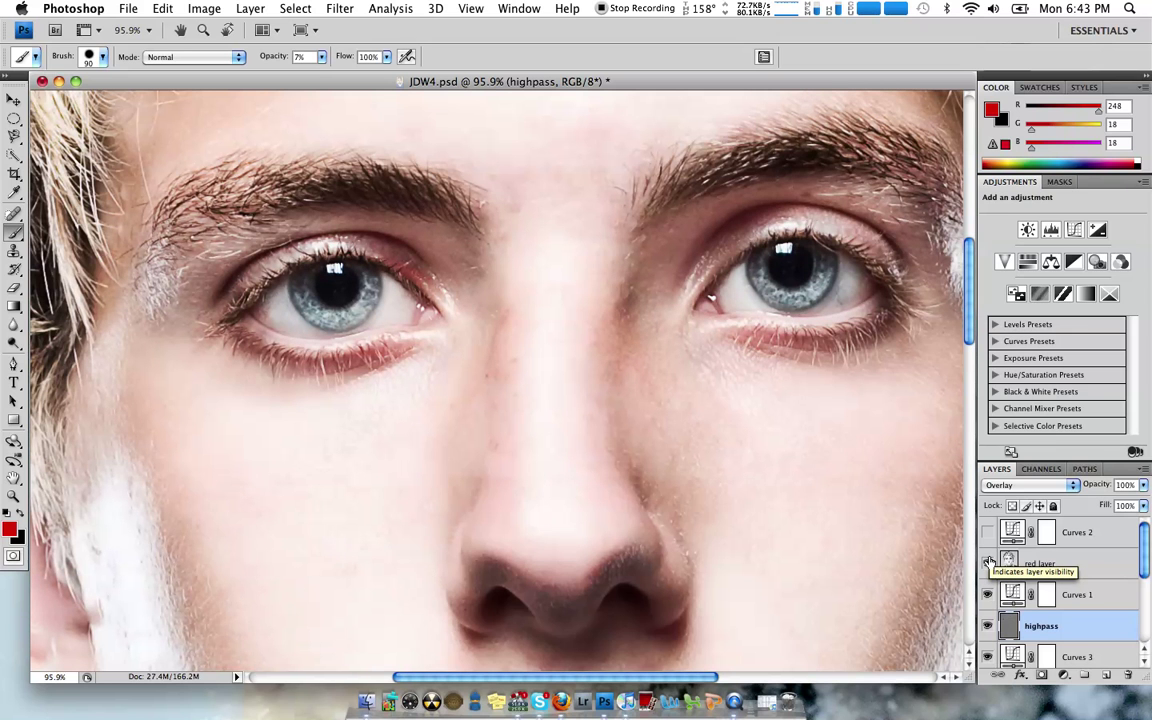
View the Red channel alone as the source for the red layer, and return to the RGB composite
click(1030, 467)
click(1030, 521)
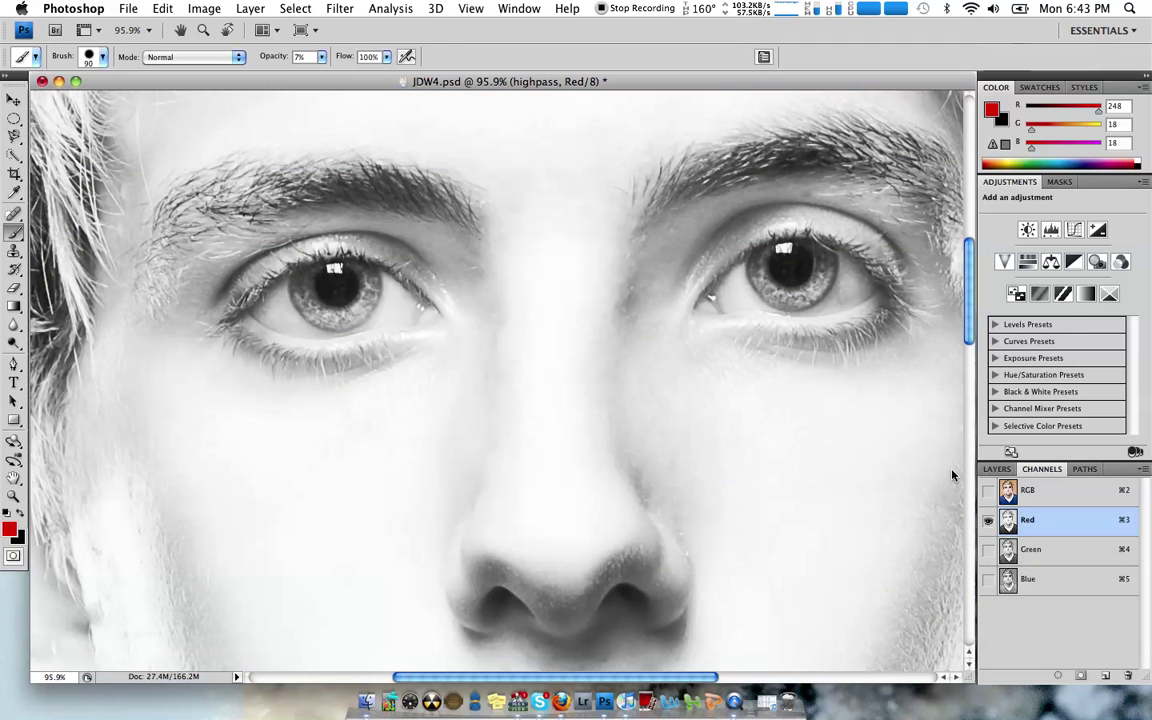
click(300, 9)
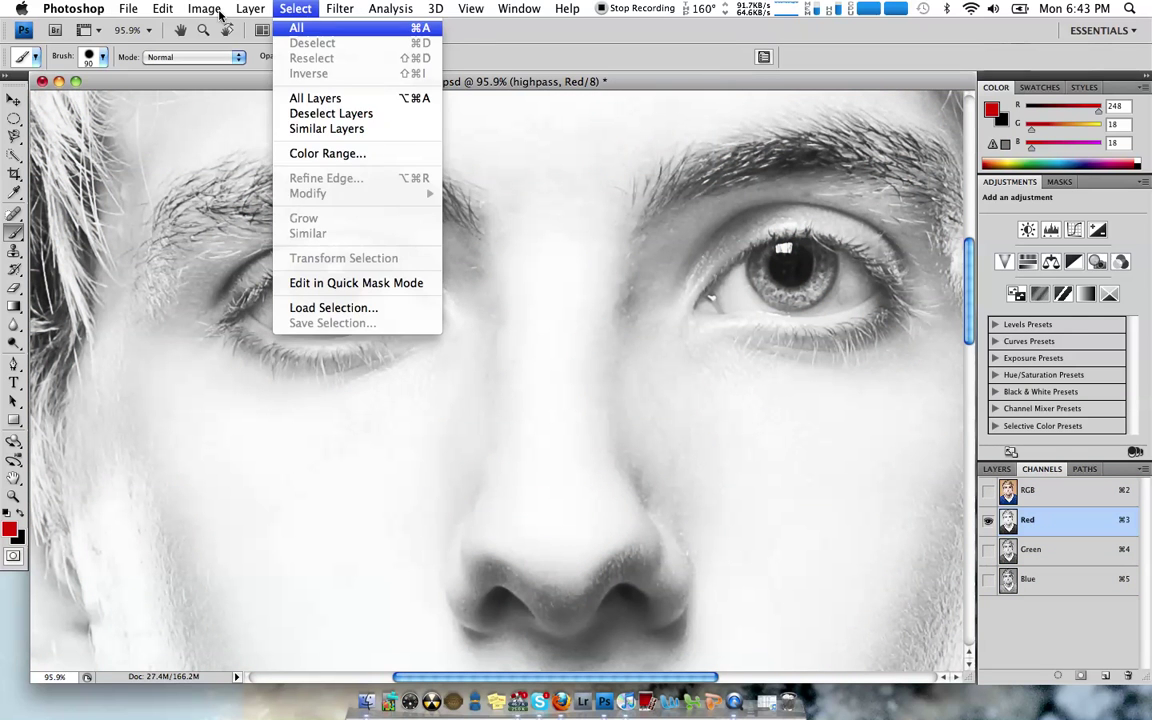
mouse_move(128, 8)
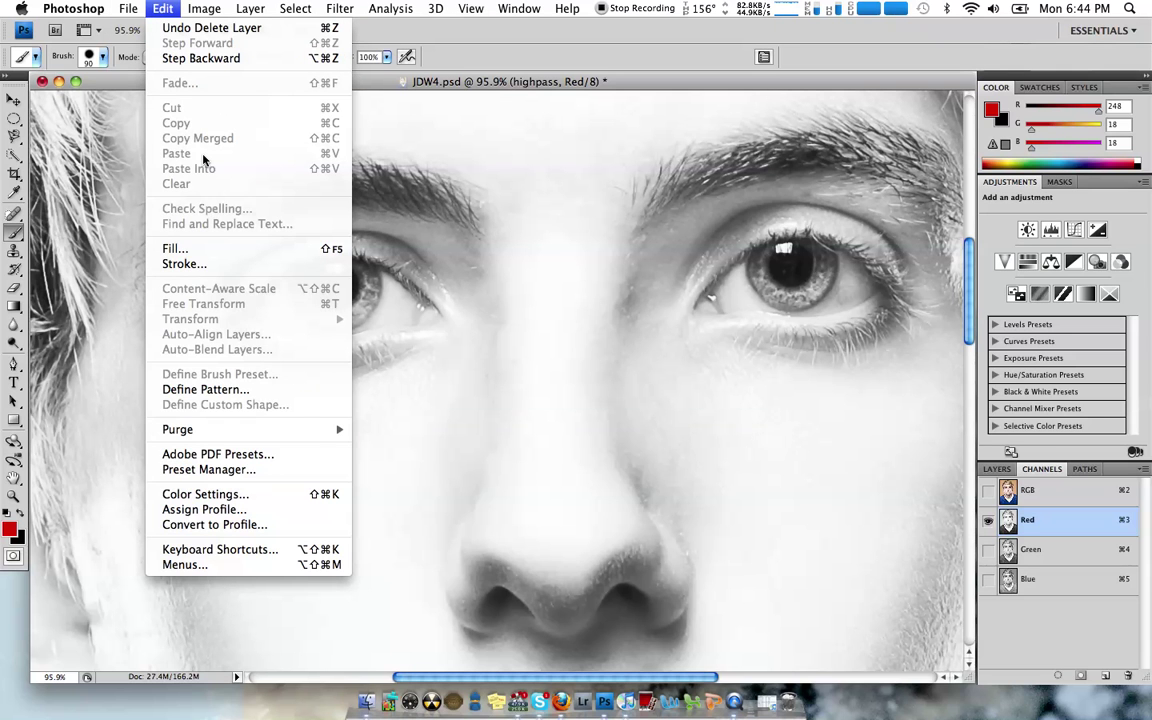
click(1043, 498)
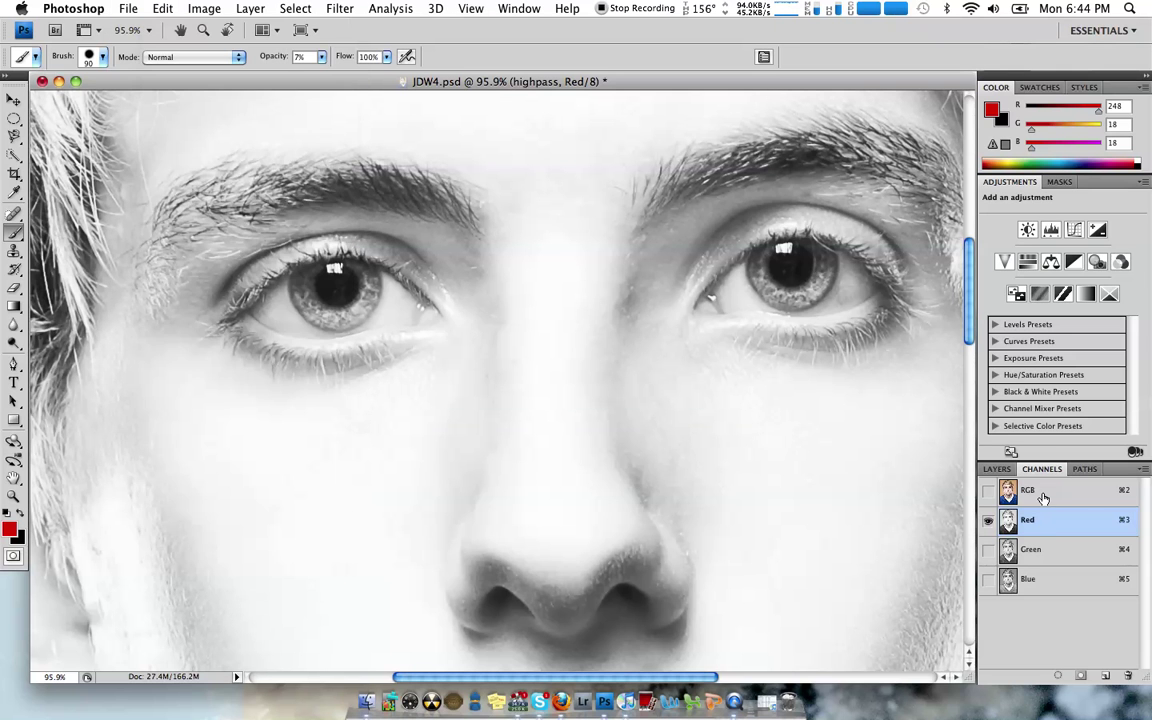
click(1043, 494)
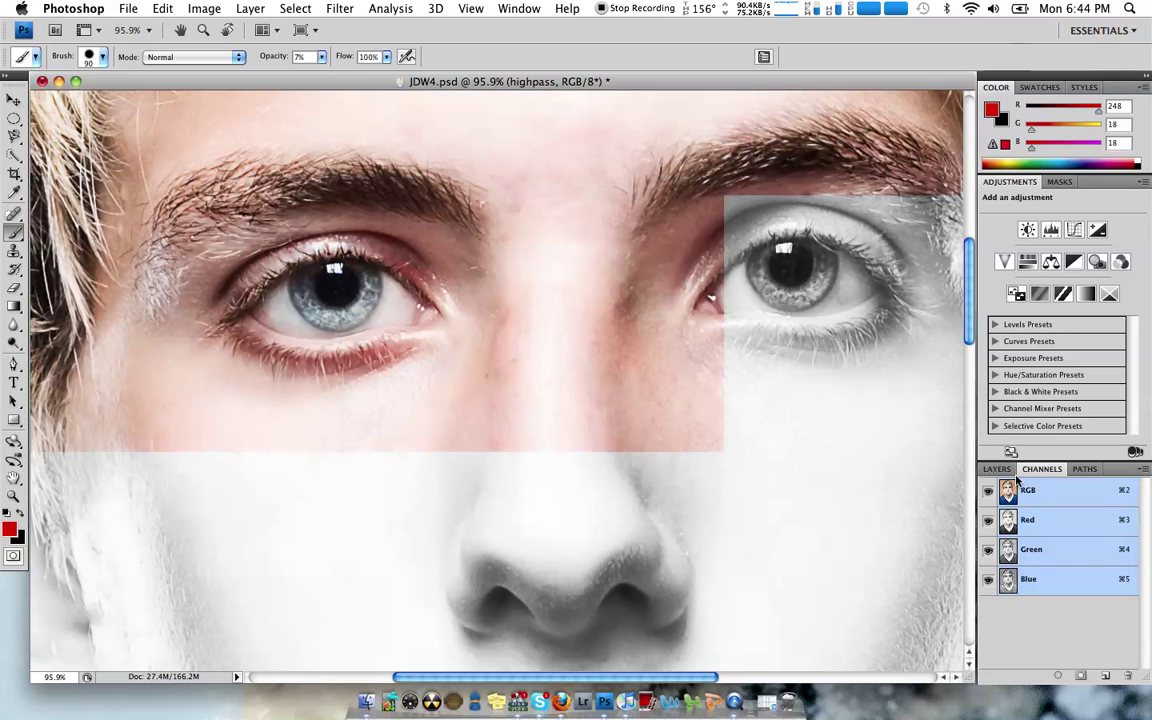
Return from the channels to the layer list and select the red layer
click(997, 469)
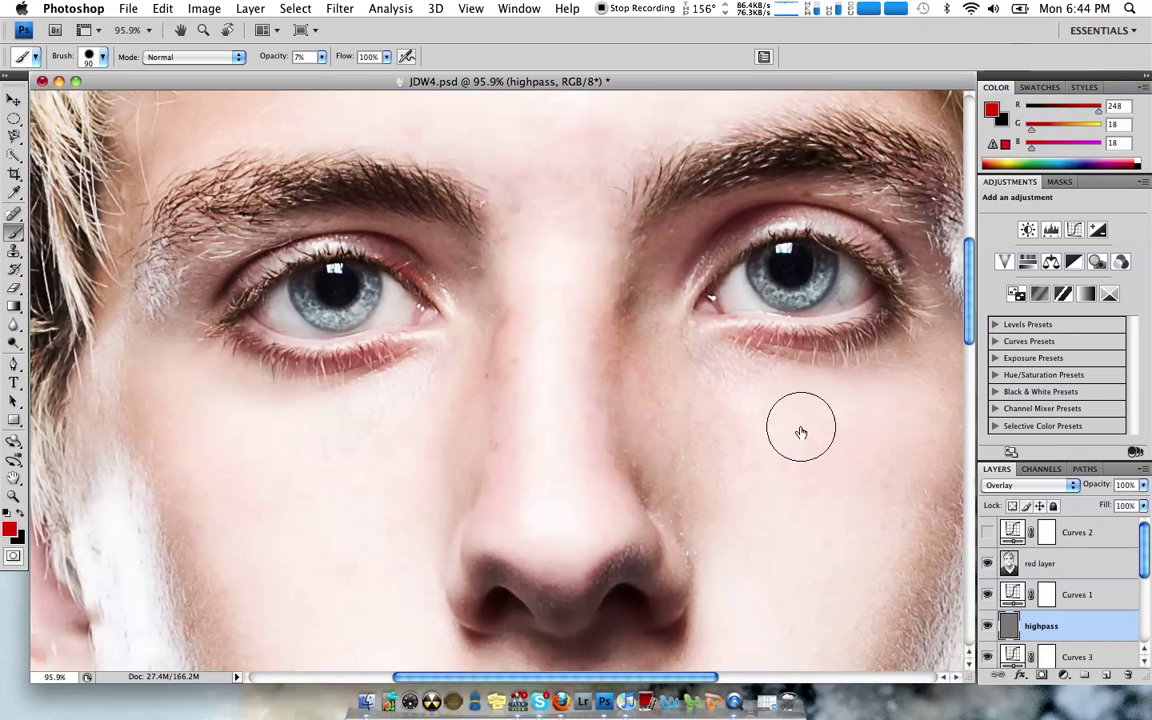
key(alt+])
key(alt+])
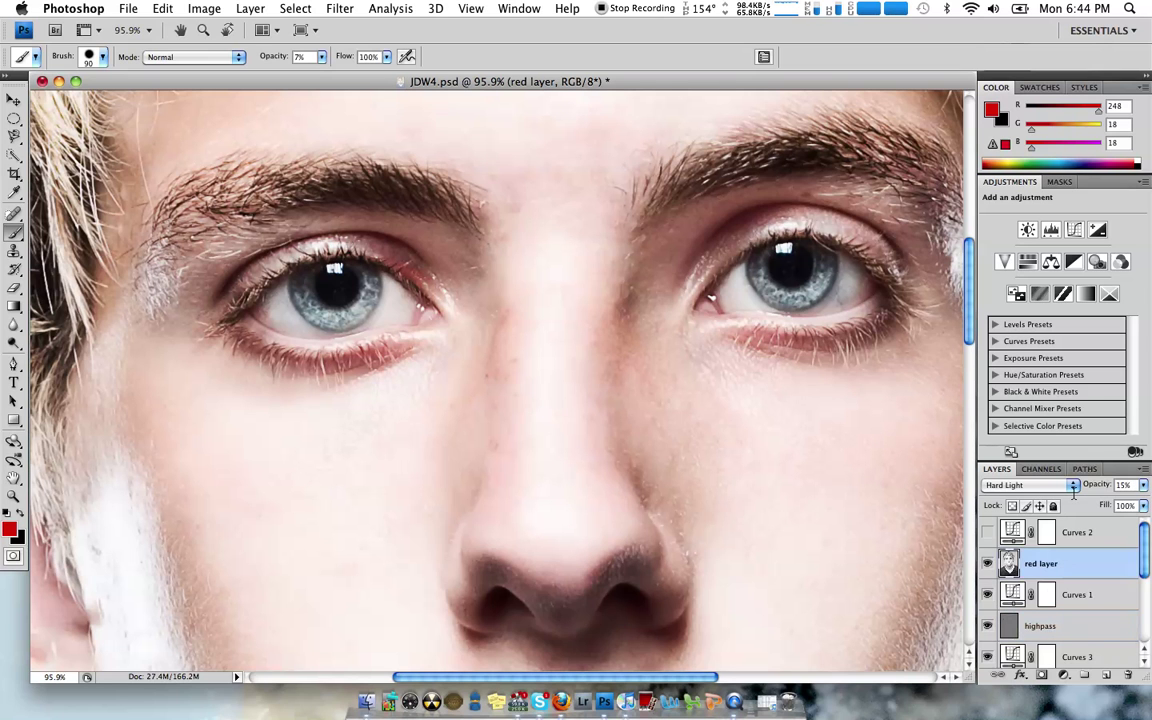
Raise the red layer's opacity to 99% to examine its full effect on the face
click(1143, 485)
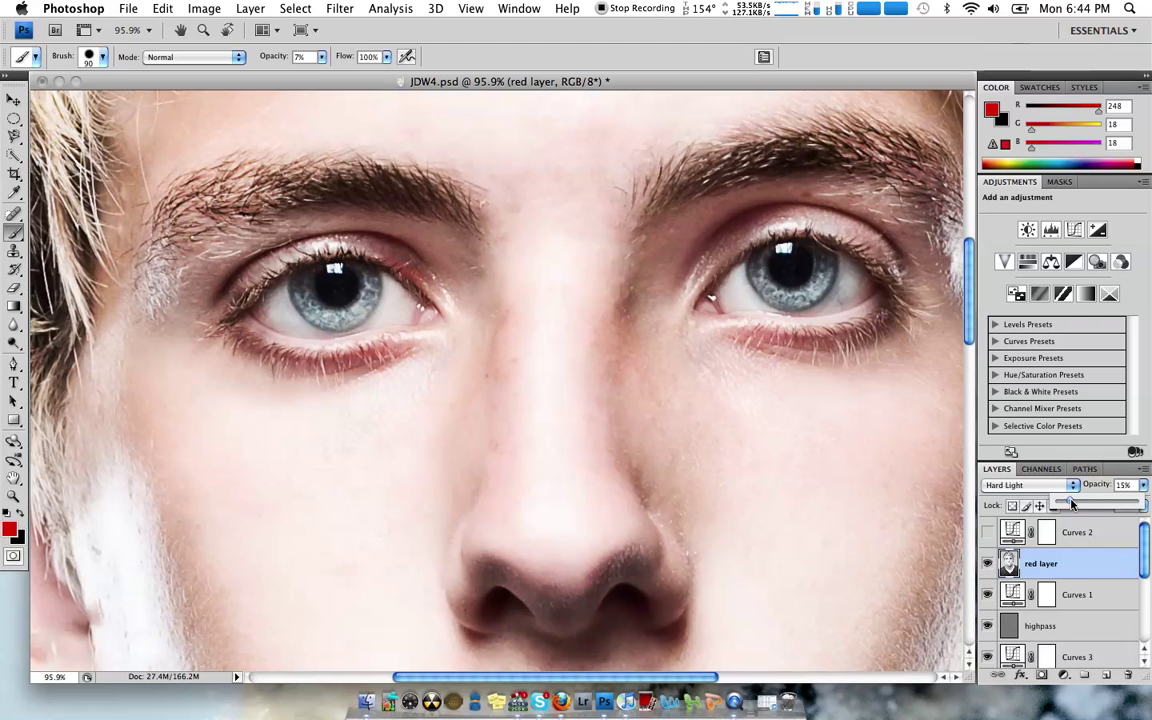
drag(1089, 510, 1136, 498)
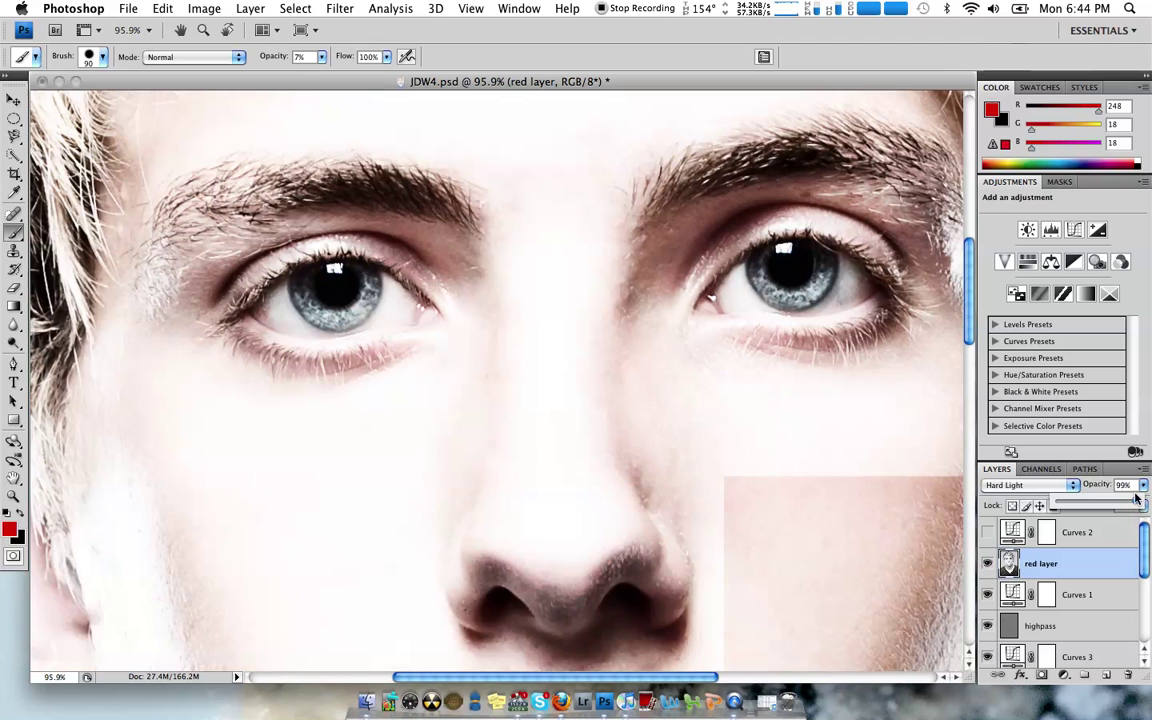
mouse_move(969, 312)
mouse_down()
mouse_move(969, 372)
mouse_move(969, 310)
mouse_up()
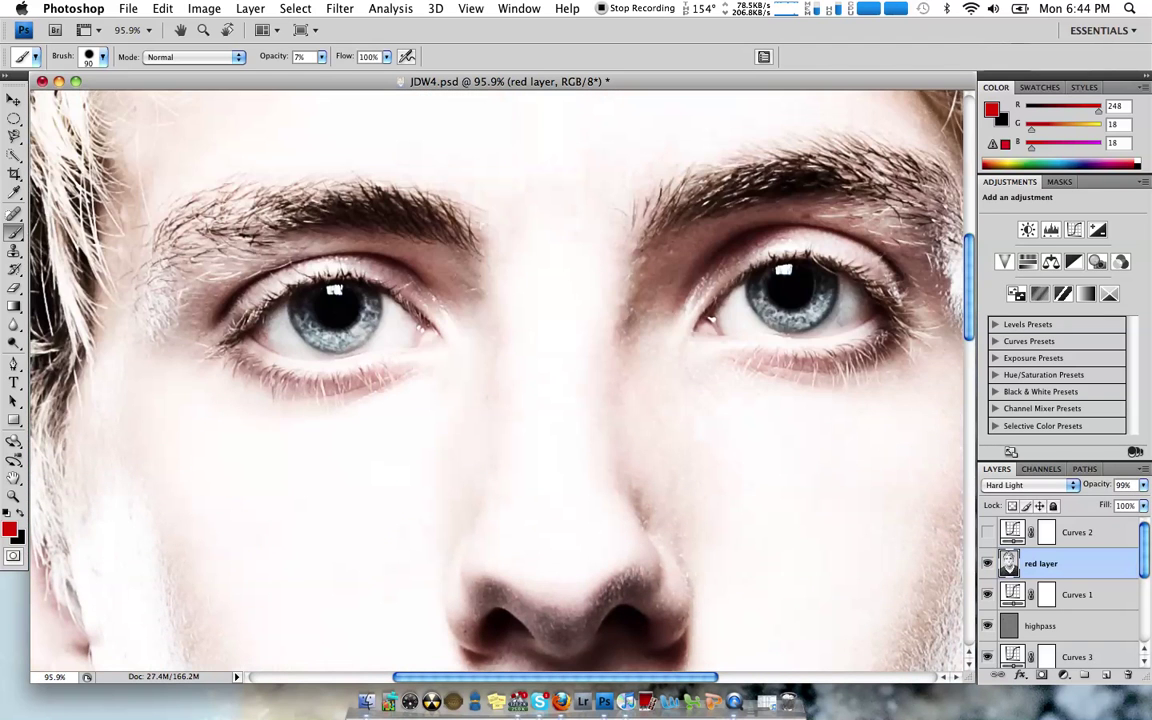
scroll(957, 292, down, 2)
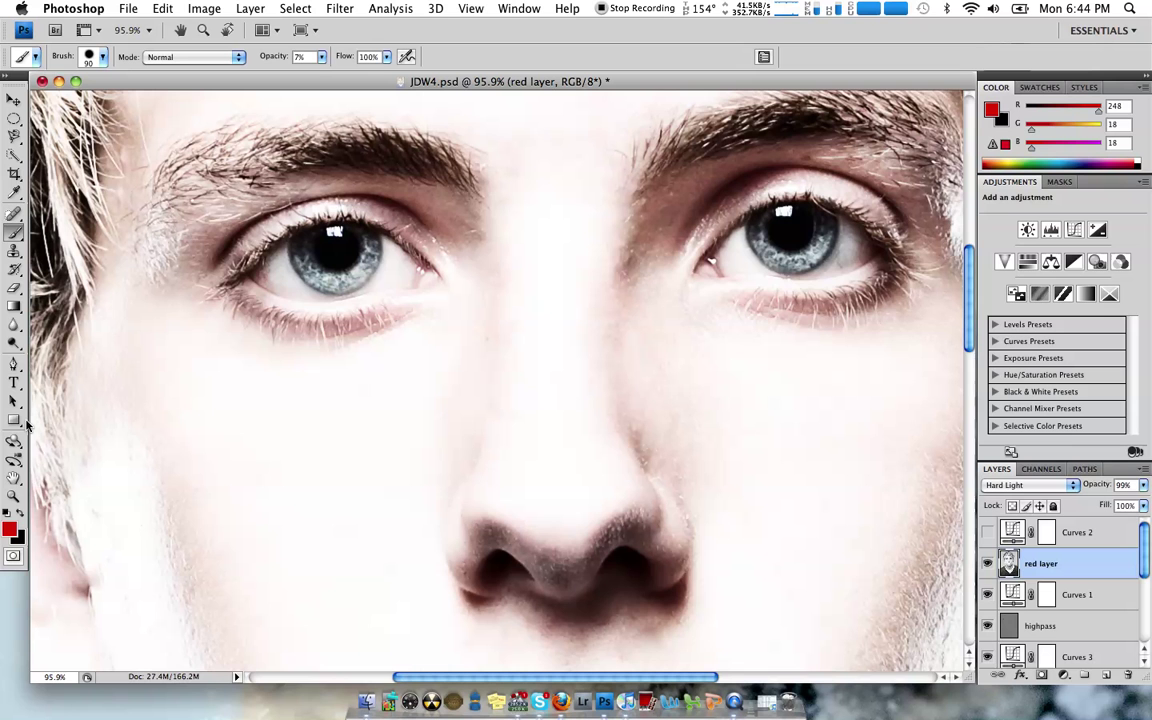
key(space)
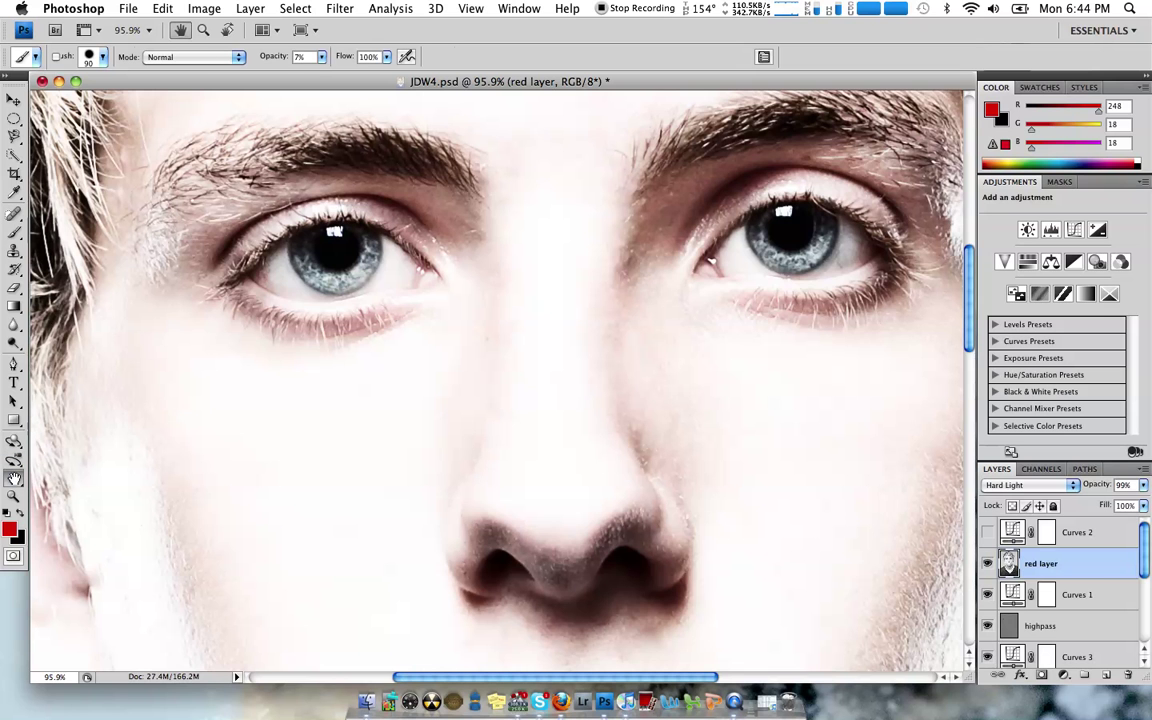
Fit the whole portrait on screen and set the red layer's opacity to 17%
double_click(14, 478)
drag(372, 82, 599, 88)
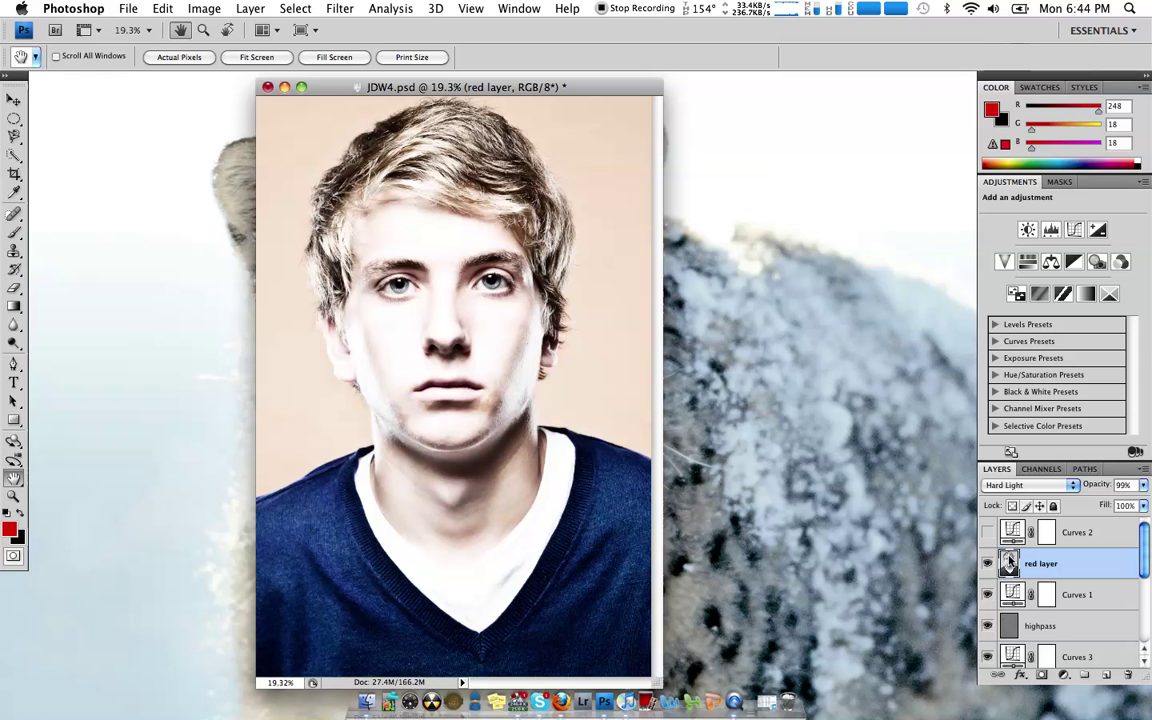
click(1145, 485)
drag(1136, 501, 1065, 507)
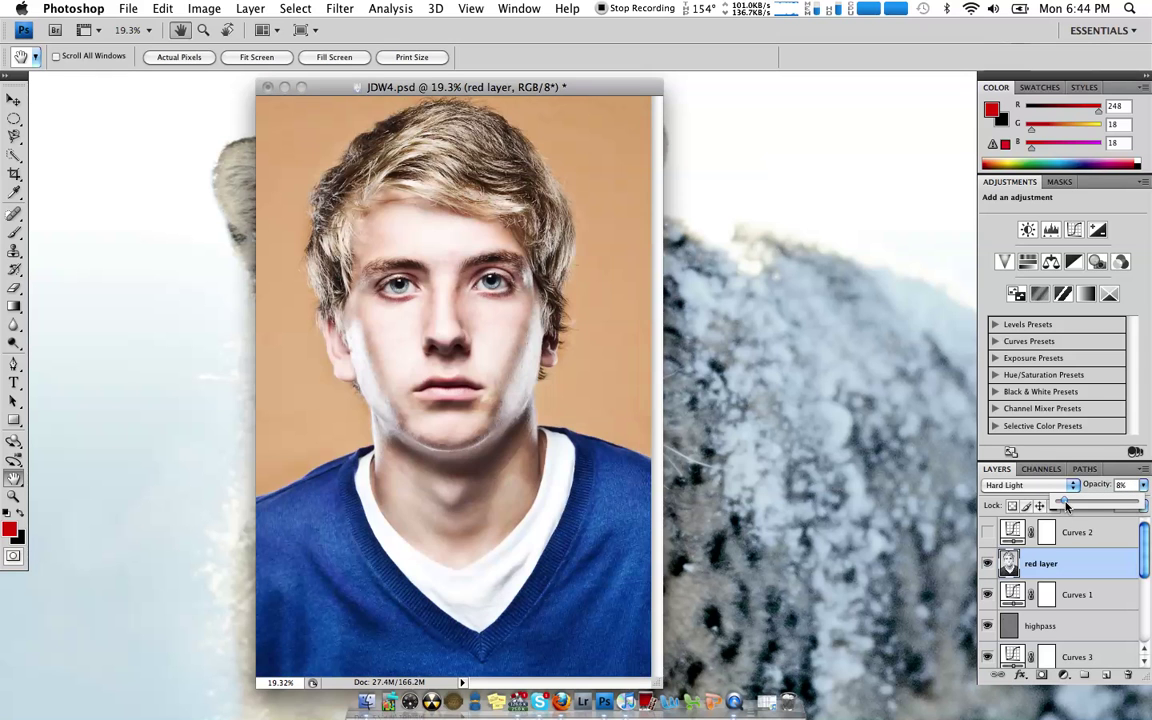
drag(1066, 507, 1072, 507)
click(990, 518)
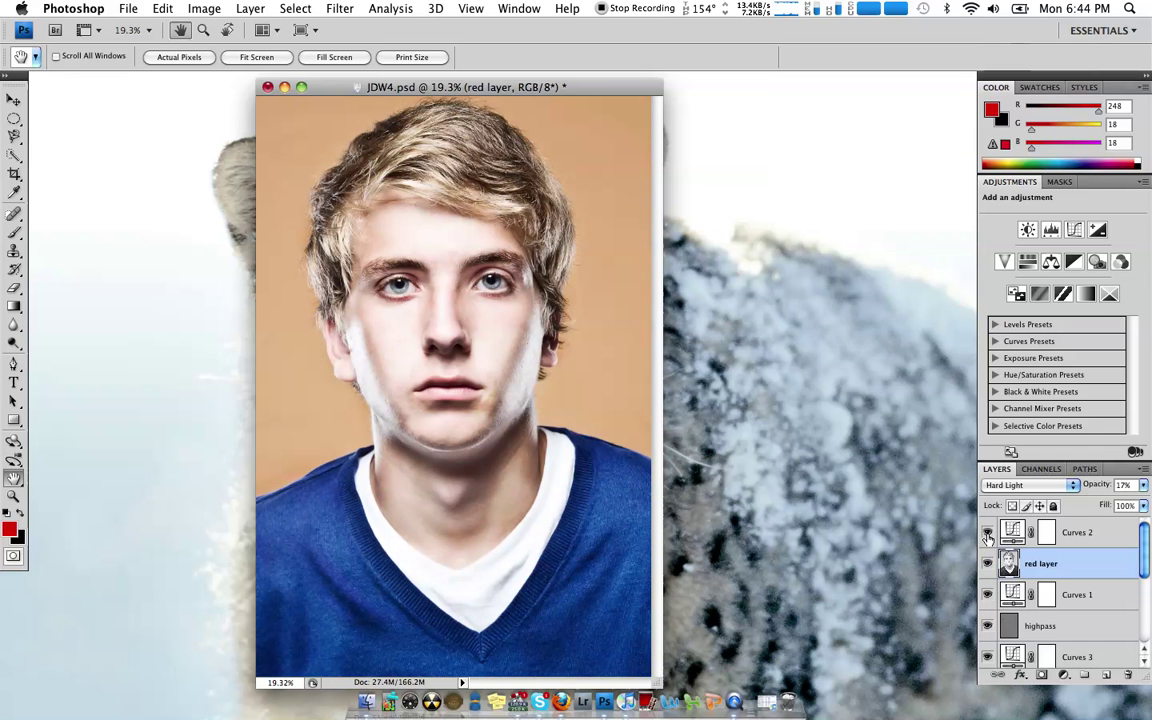
Show the Curves 2 layer, comparing the portrait with and without the adjustment
click(987, 533)
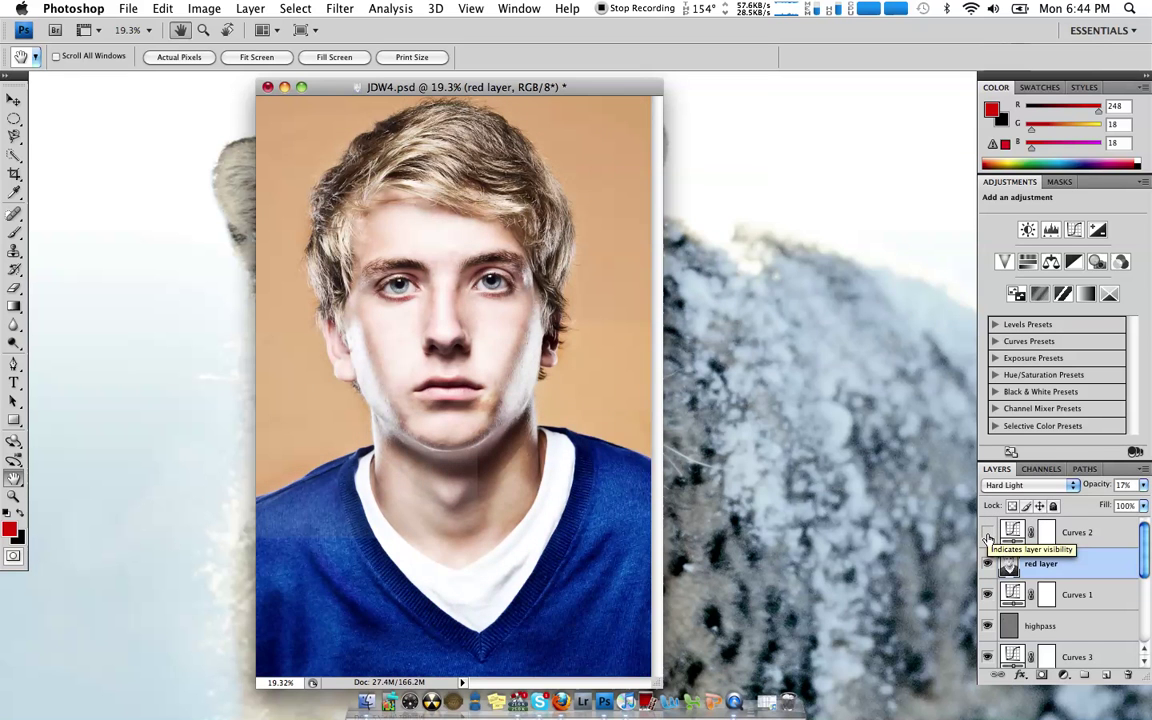
click(987, 533)
click(987, 535)
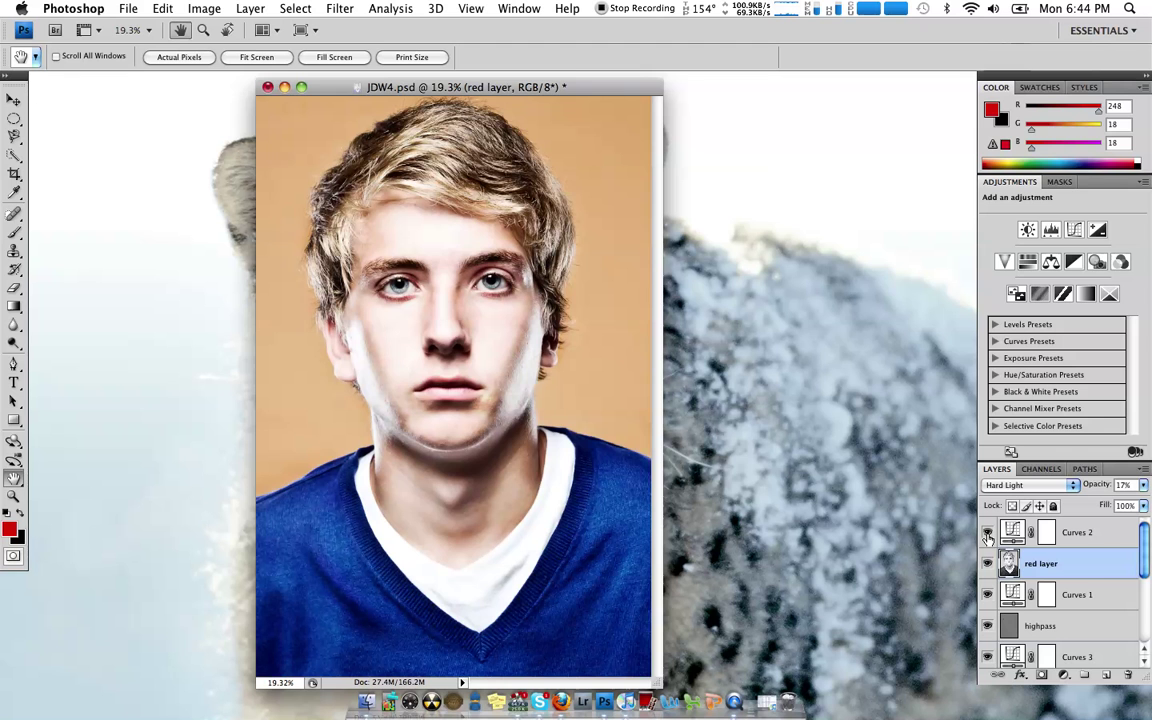
click(987, 534)
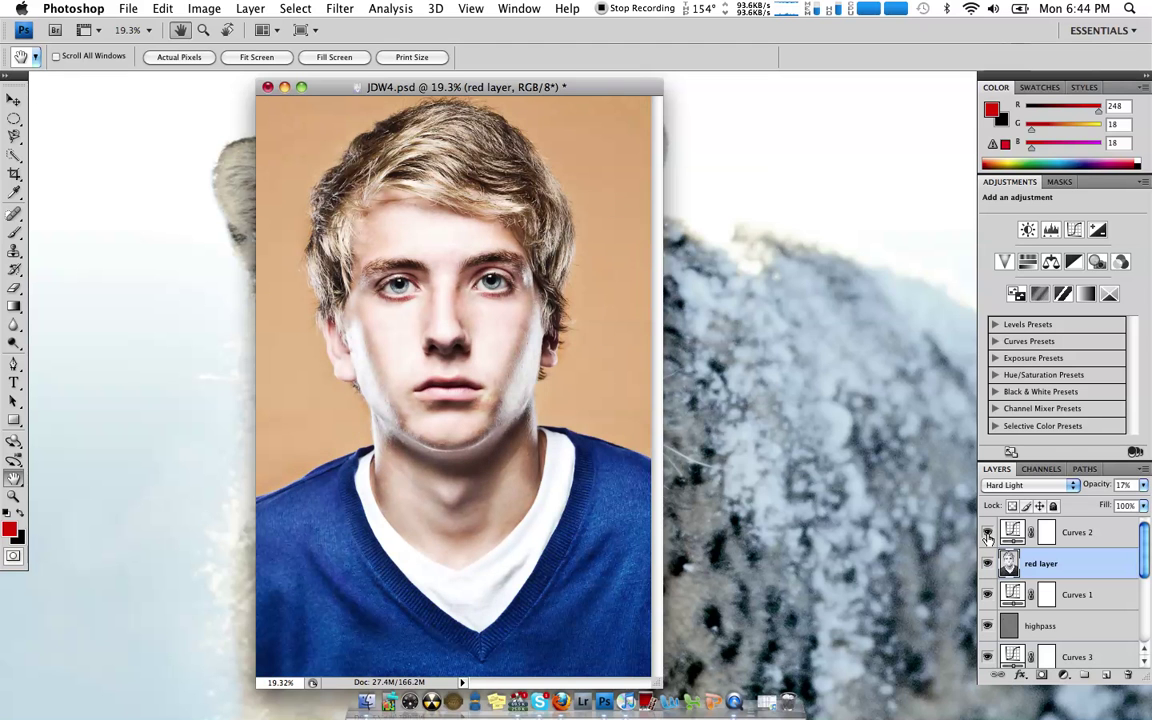
Hide the retouching layers to compare the blemishes layer and the original Background with the finished portrait, and show all layers again
click(987, 537)
scroll(990, 686, down, 2)
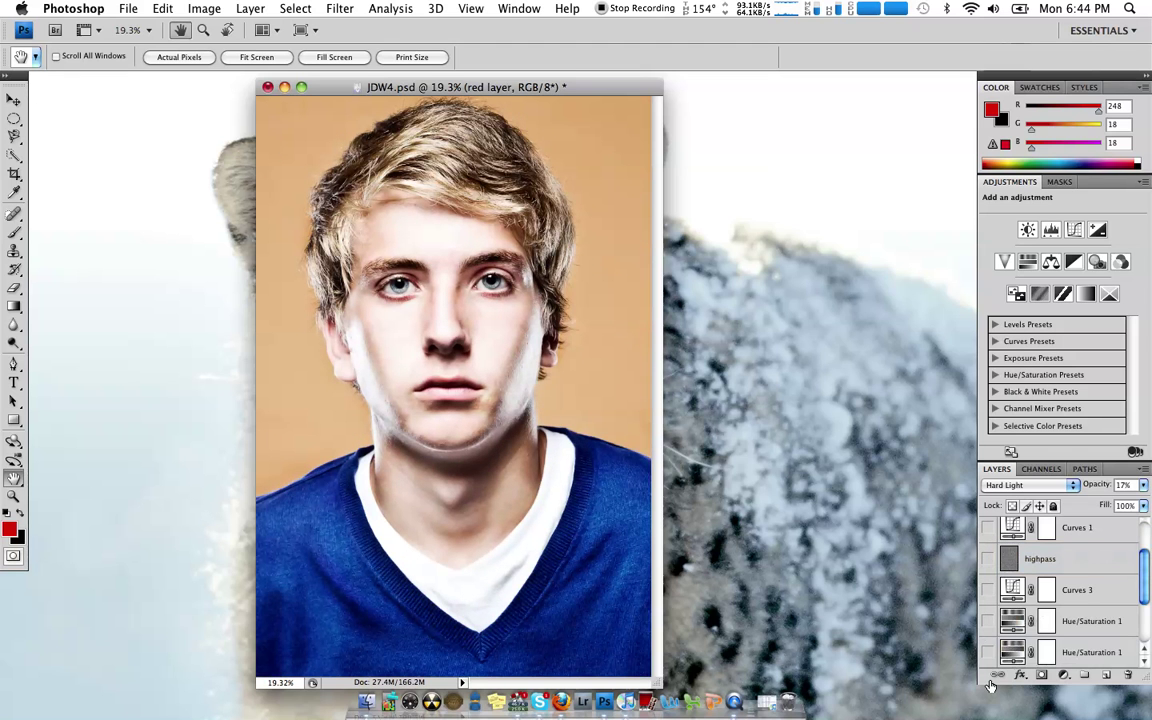
scroll(990, 680, down, 2)
click(988, 654)
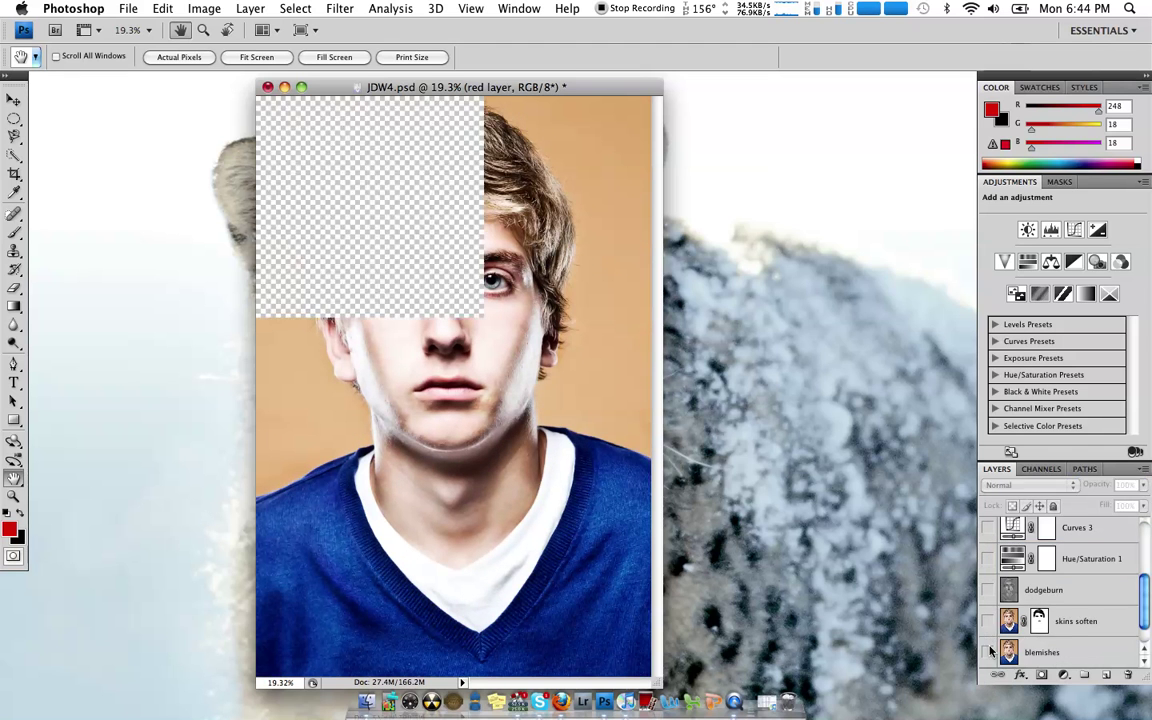
click(988, 654)
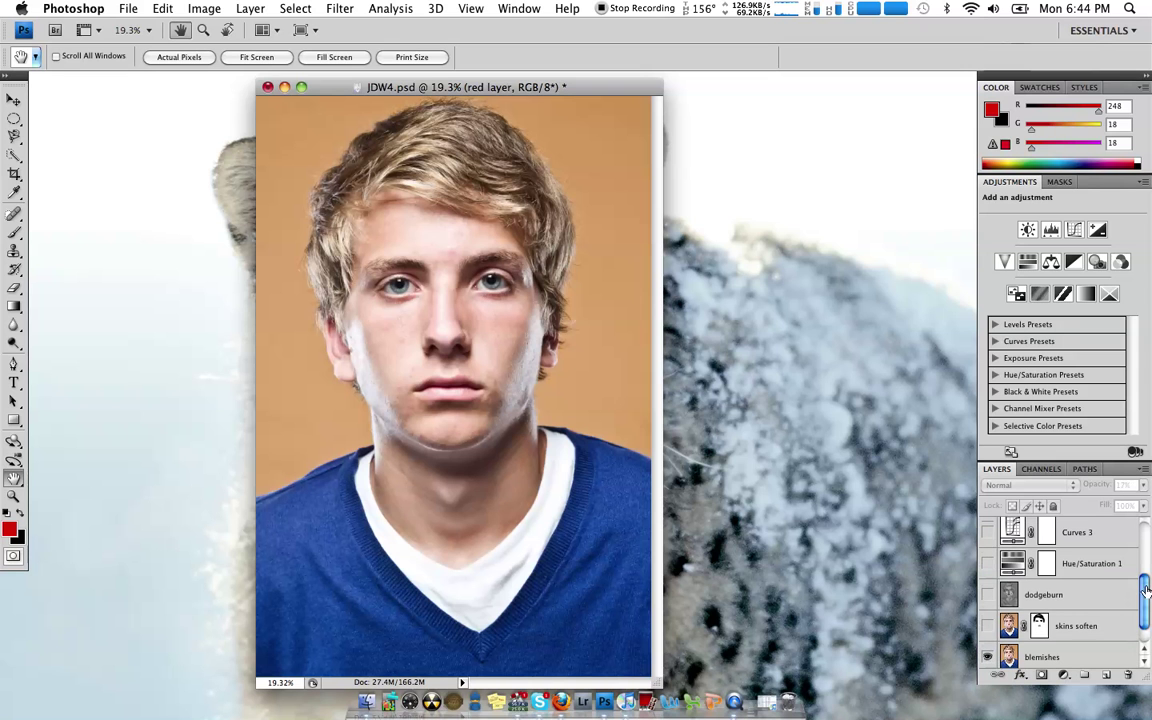
scroll(988, 655, down, 1)
click(987, 621)
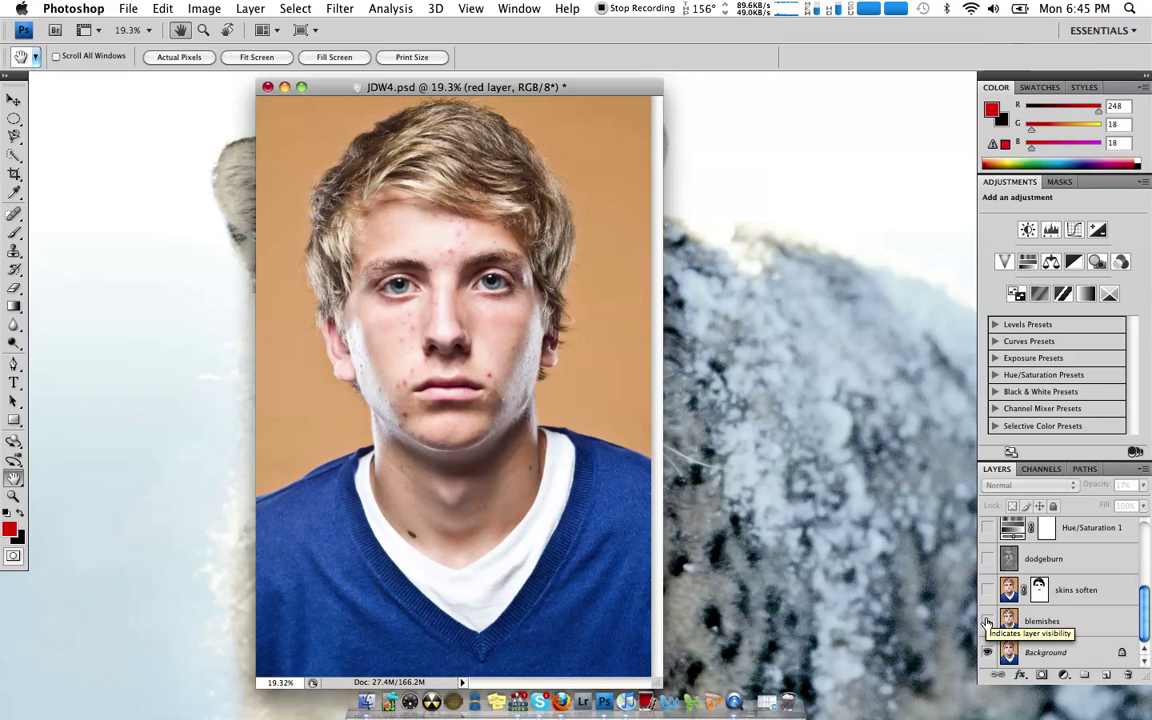
scroll(988, 580, up, 10)
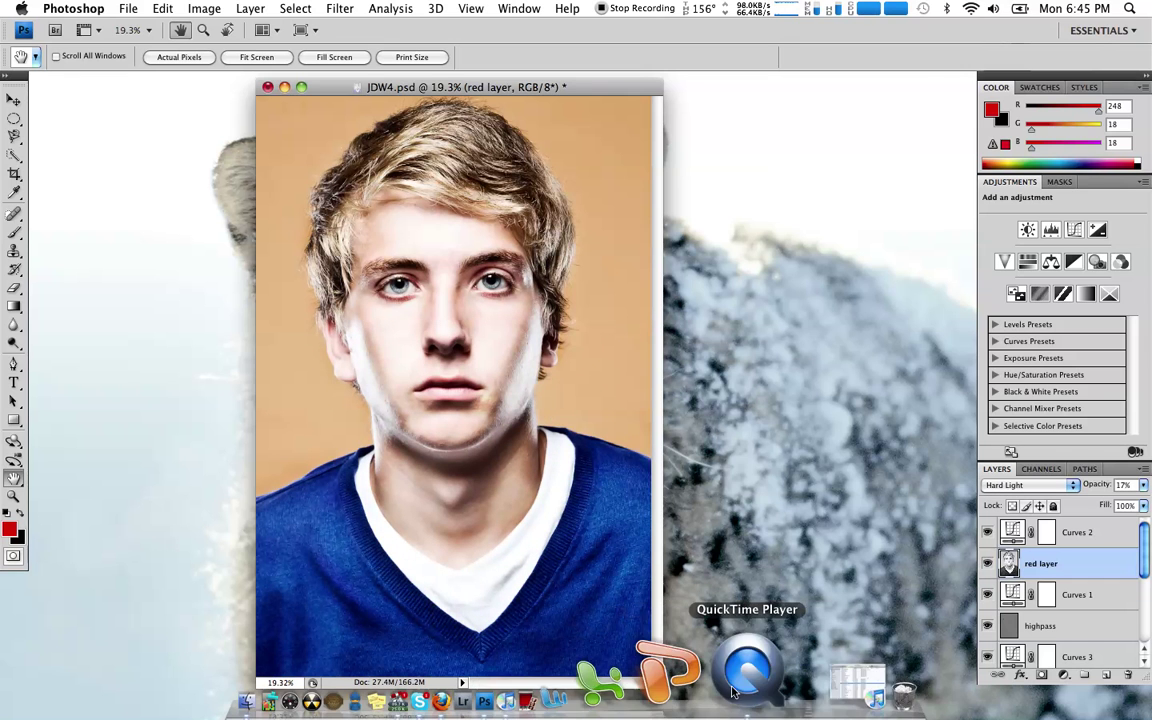
Switch to QuickTime Player
click(745, 672)
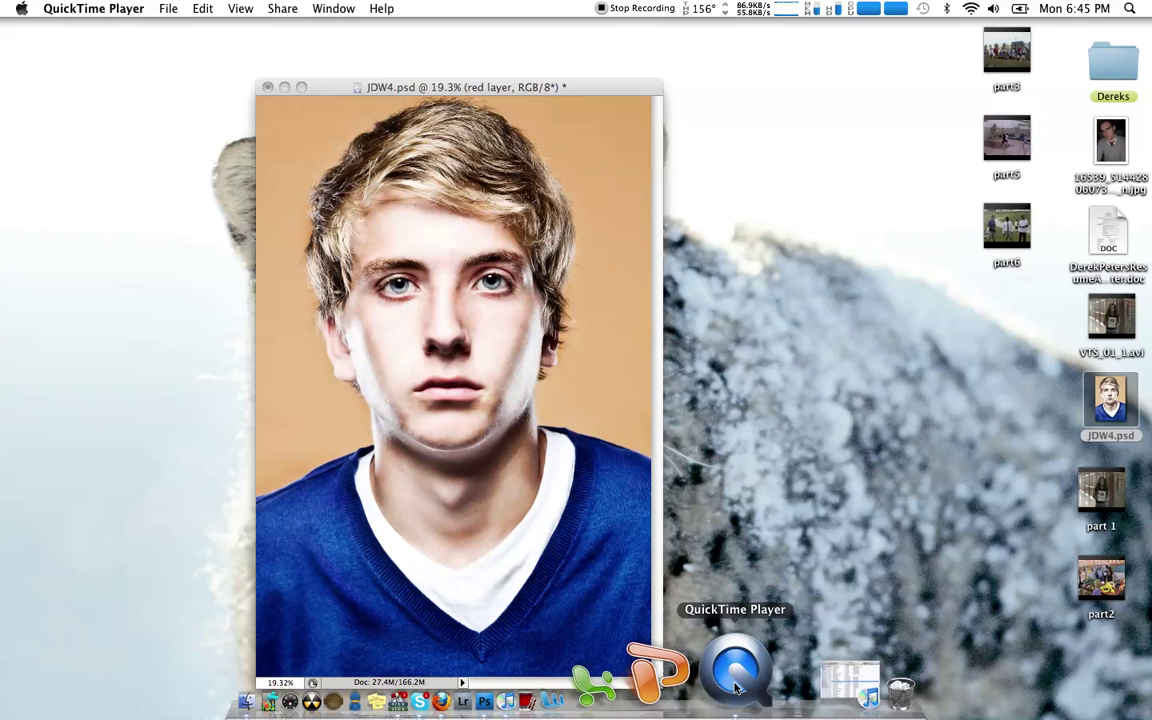